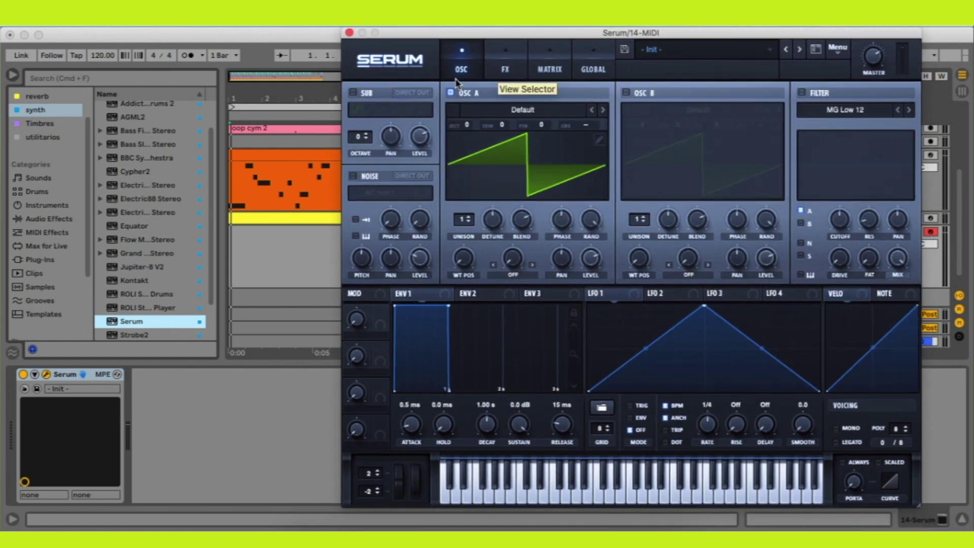
Load the 'vanzella melhor subbass legato' user preset in Serum and check its FX page
{"action": "left_click_drag", "start_coordinate": [450, 35], "coordinate": [458, 35]}
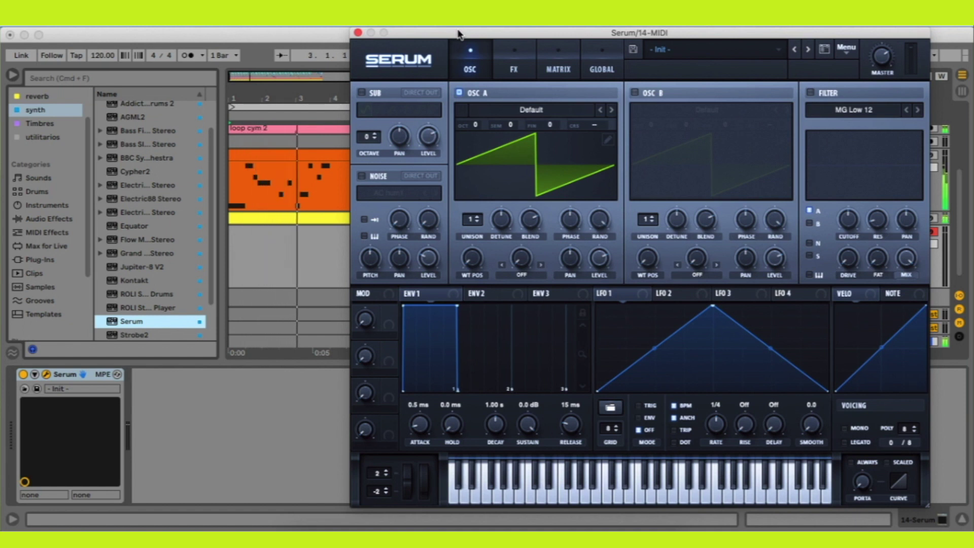
{"action": "left_click_drag", "start_coordinate": [458, 33], "coordinate": [431, 36]}
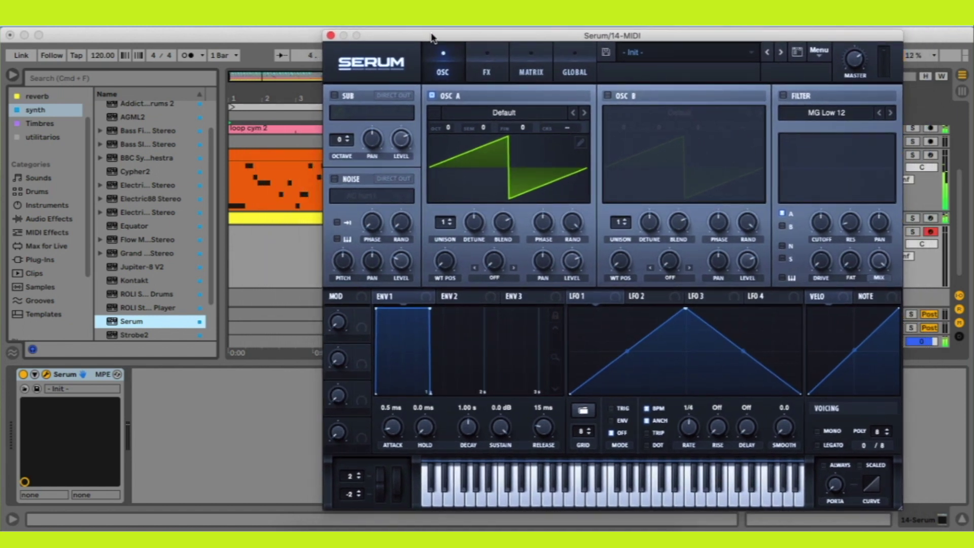
{"action": "left_click", "coordinate": [686, 53]}
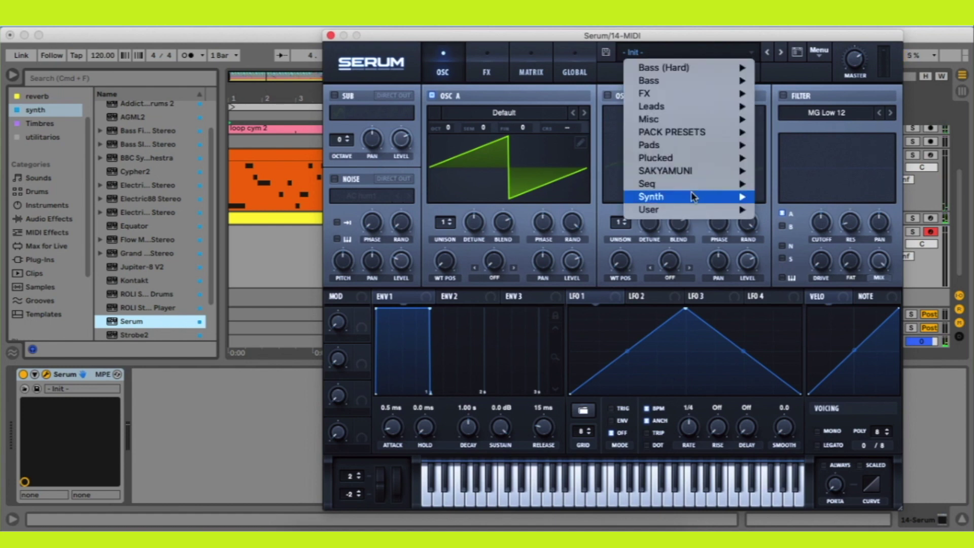
{"action": "mouse_move", "coordinate": [696, 209]}
{"action": "scroll", "coordinate": [820, 335], "scroll_direction": "down", "scroll_amount": 20}
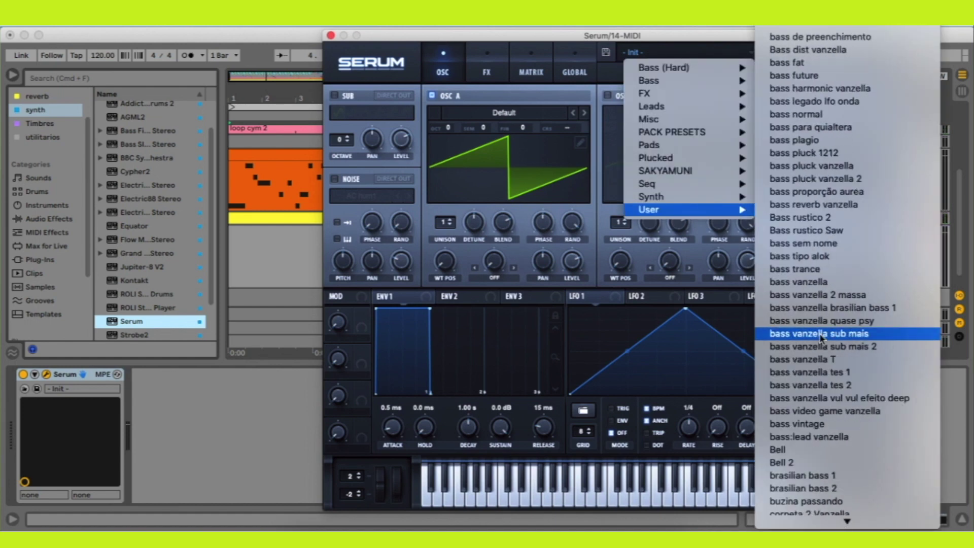
{"action": "scroll", "coordinate": [821, 338], "scroll_direction": "down", "scroll_amount": 13}
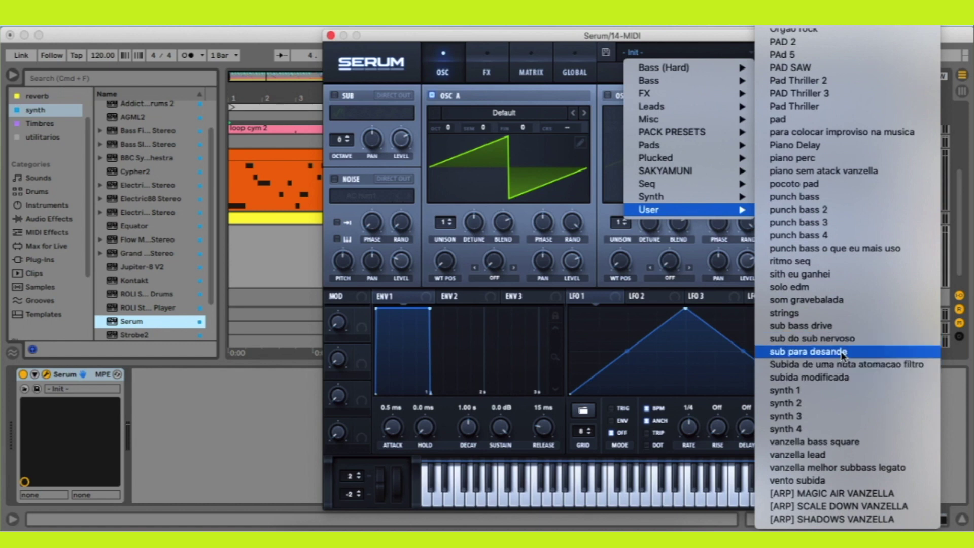
{"action": "left_click", "coordinate": [832, 467]}
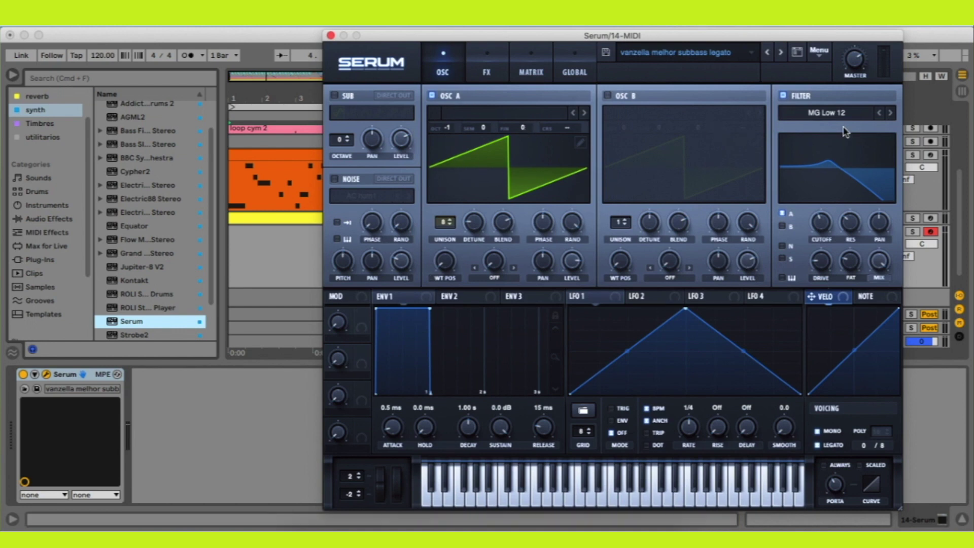
{"action": "left_click", "coordinate": [505, 57]}
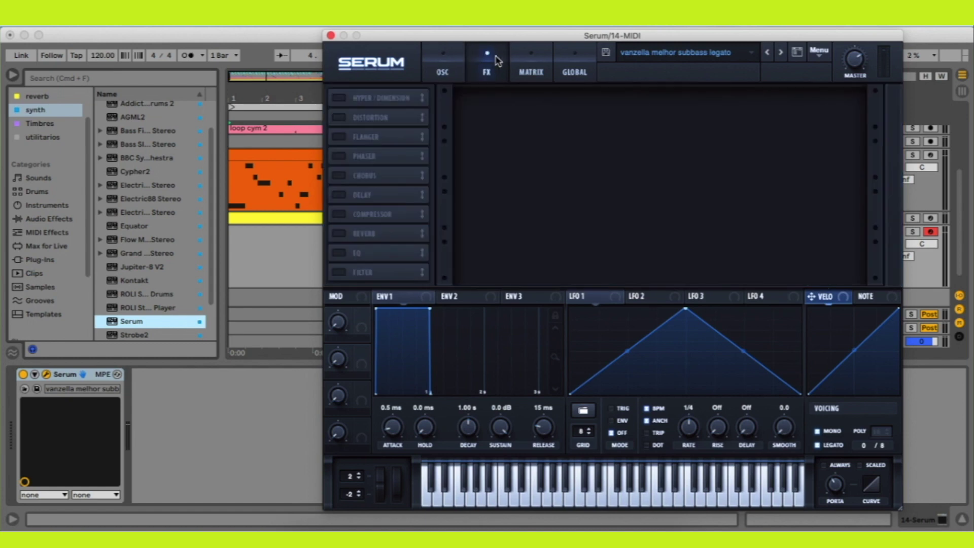
{"action": "left_click", "coordinate": [455, 71]}
Set Env 1 attack near 1 s, lower the cutoff, and modulate it with LFO 1
{"action": "left_click_drag", "start_coordinate": [223, 308], "coordinate": [324, 321]}
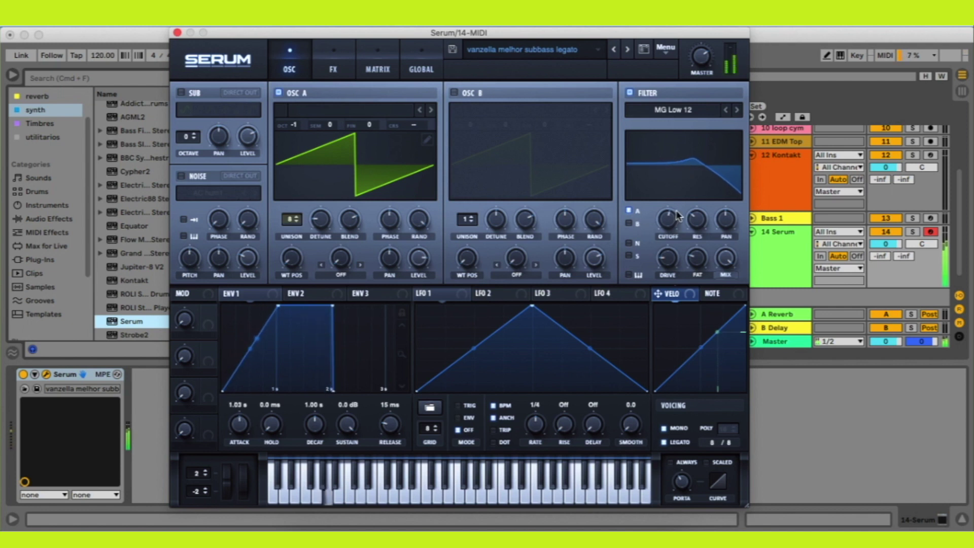
{"action": "left_click_drag", "start_coordinate": [667, 220], "coordinate": [651, 233]}
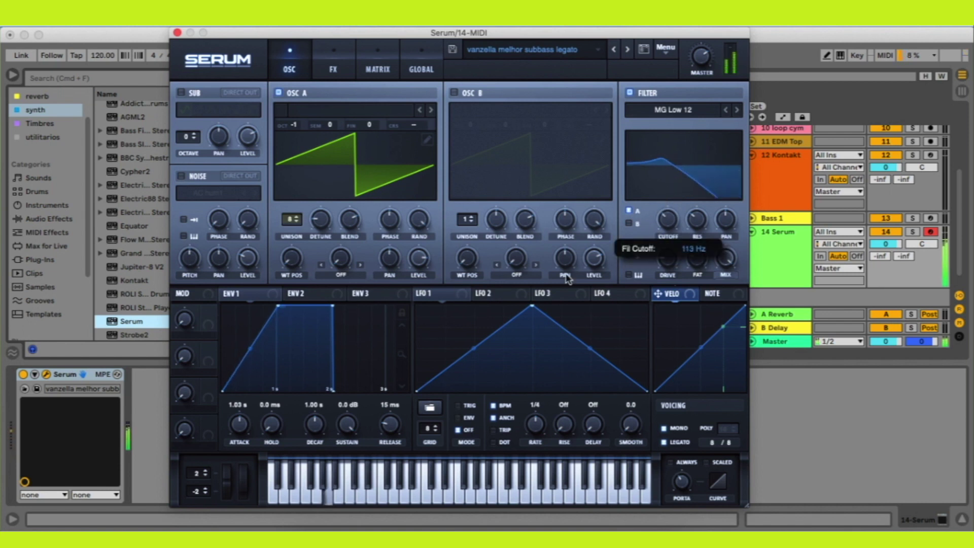
{"action": "left_click_drag", "start_coordinate": [426, 293], "coordinate": [664, 223]}
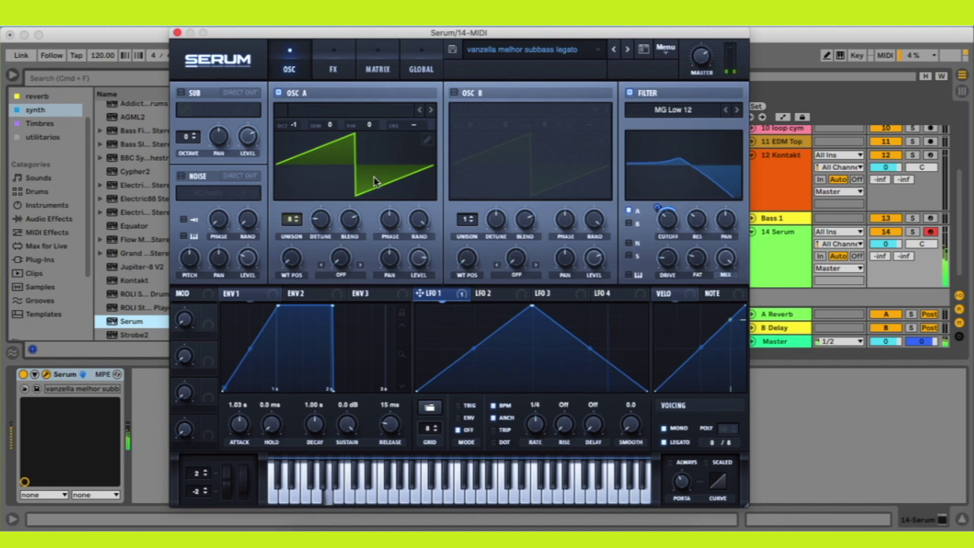
{"action": "left_click_drag", "start_coordinate": [355, 37], "coordinate": [973, 92]}
{"action": "left_click", "coordinate": [336, 31]}
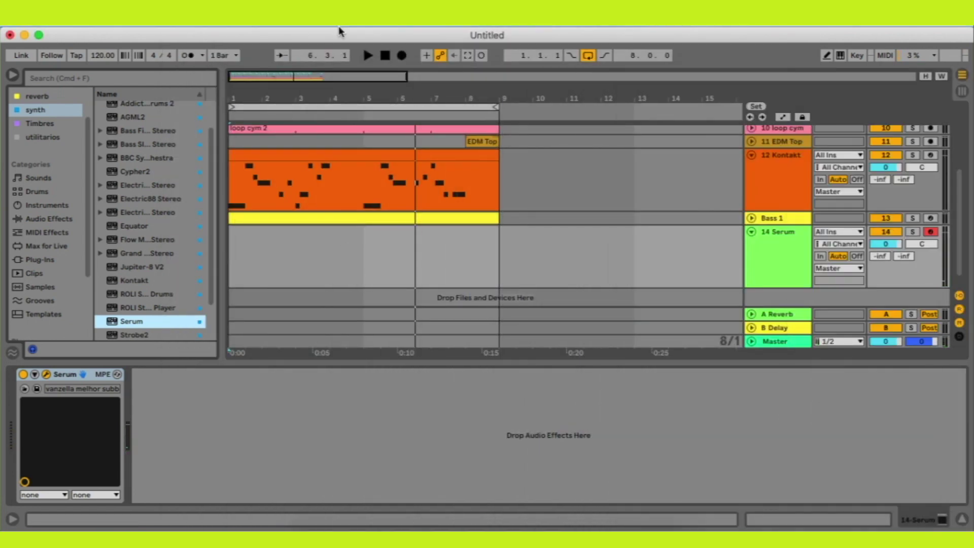
Play the arrangement from bar 1 to audition it, then drag Serum back to centre screen
{"action": "key", "text": "space"}
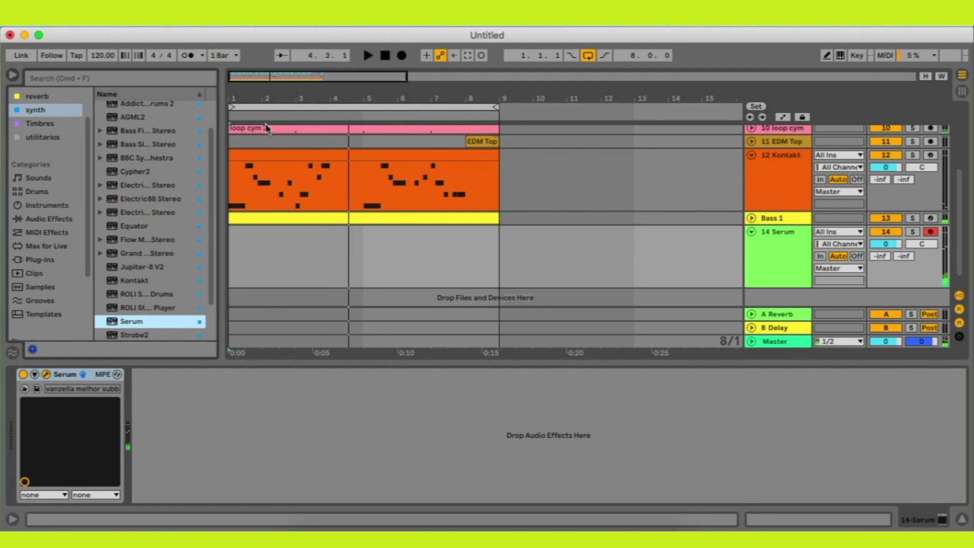
{"action": "key", "text": "space"}
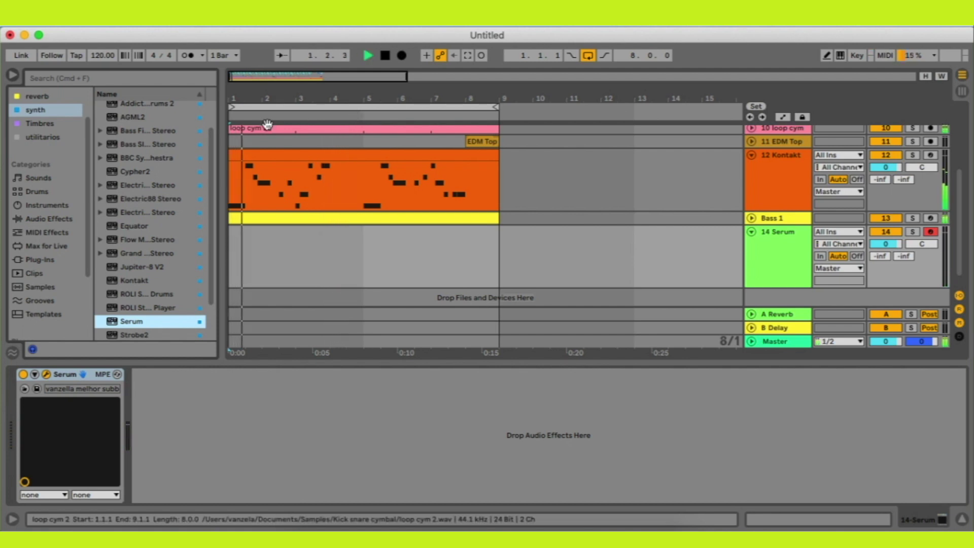
{"action": "key", "text": "space"}
{"action": "key", "text": "space"}
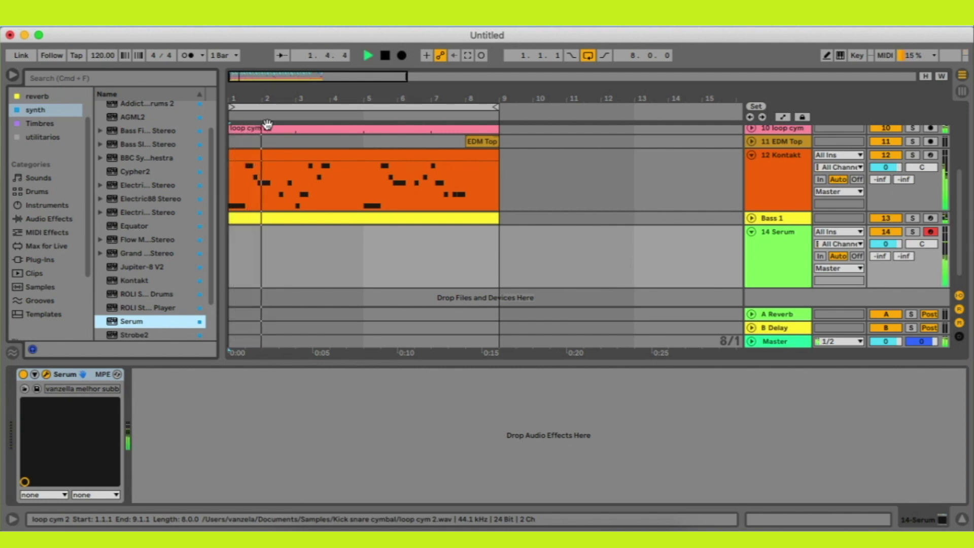
{"action": "key", "text": "space"}
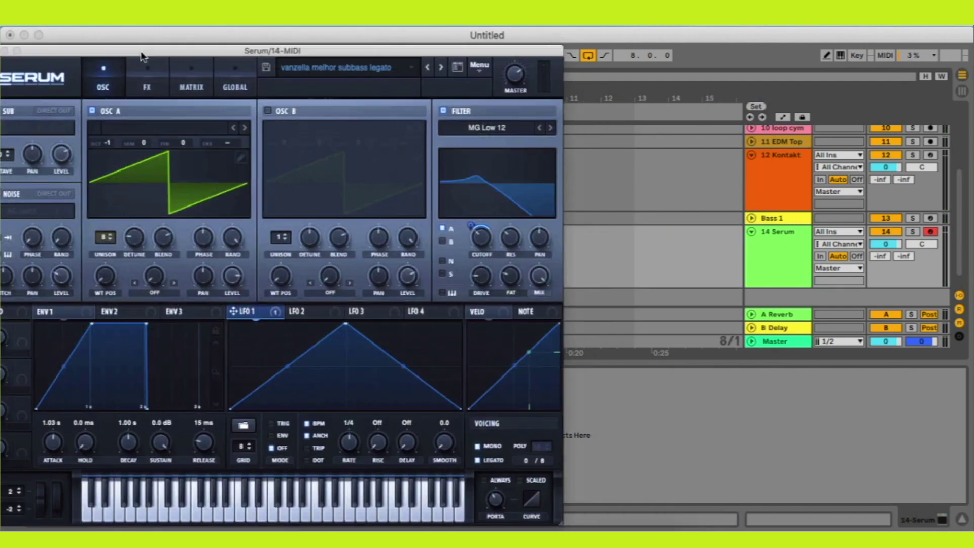
{"action": "left_click_drag", "start_coordinate": [141, 52], "coordinate": [345, 35]}
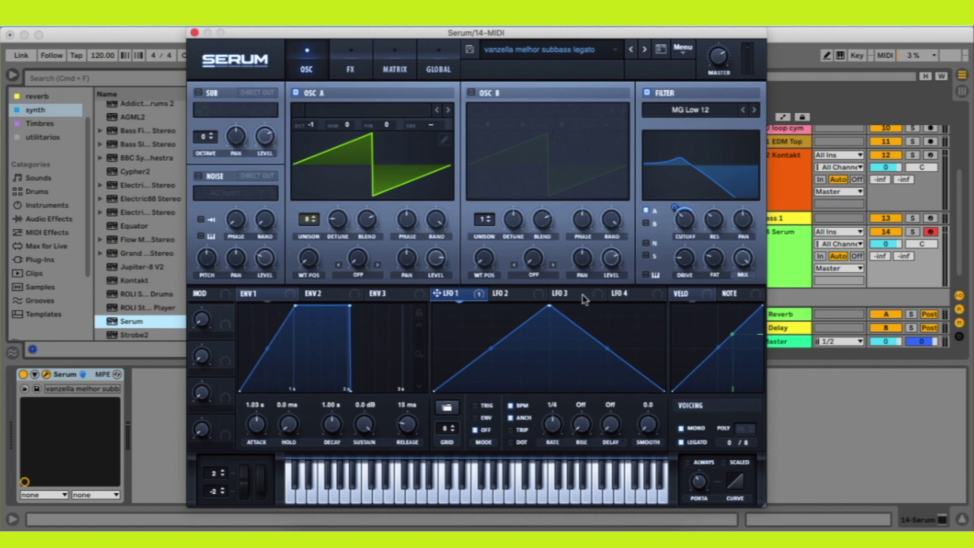
Confirm LFO 1 drives the filter cutoff, then select bars 1–9 on the 14 Serum track
{"action": "right_click", "coordinate": [690, 218]}
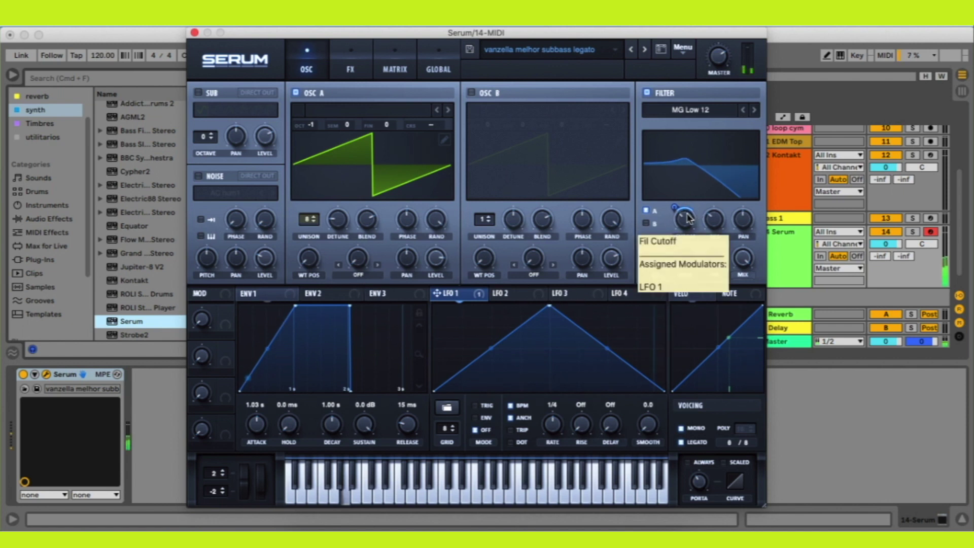
{"action": "left_click", "coordinate": [463, 98]}
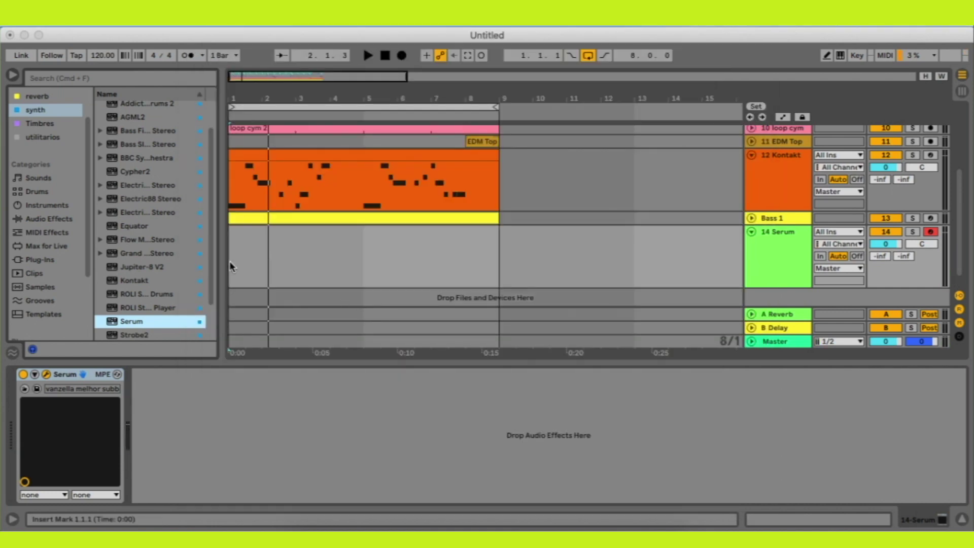
{"action": "left_click_drag", "start_coordinate": [235, 265], "coordinate": [488, 247]}
Insert an empty 8-bar MIDI clip into the selected range on the 14 Serum track
{"action": "right_click", "coordinate": [478, 241]}
{"action": "left_click", "coordinate": [553, 348]}
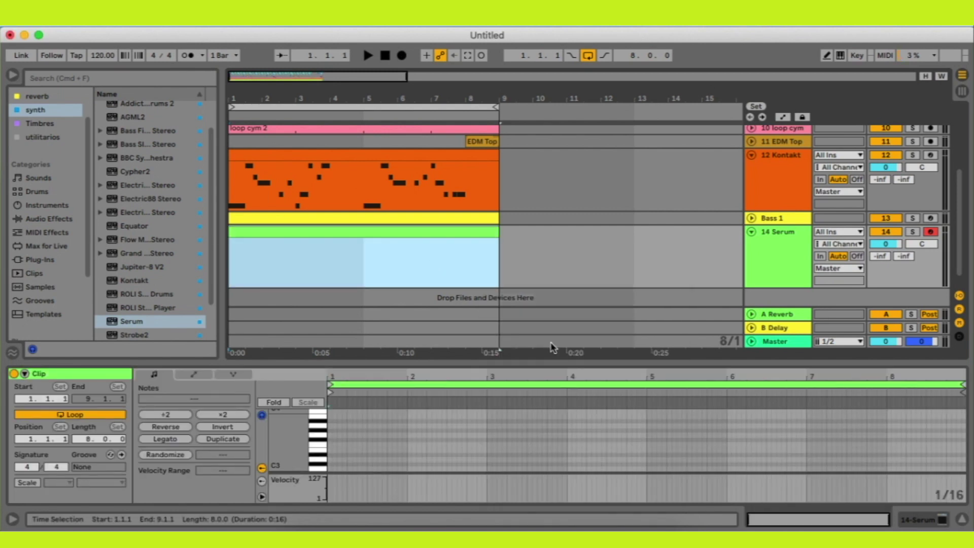
{"action": "left_click", "coordinate": [752, 218]}
{"action": "scroll", "coordinate": [602, 294], "scroll_direction": "down", "scroll_amount": 3}
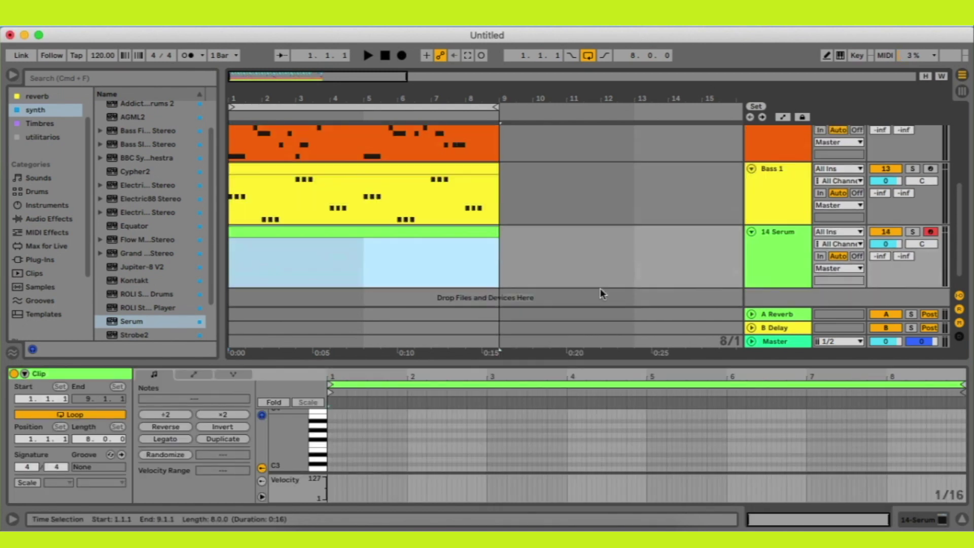
{"action": "left_click_drag", "start_coordinate": [241, 97], "coordinate": [300, 238]}
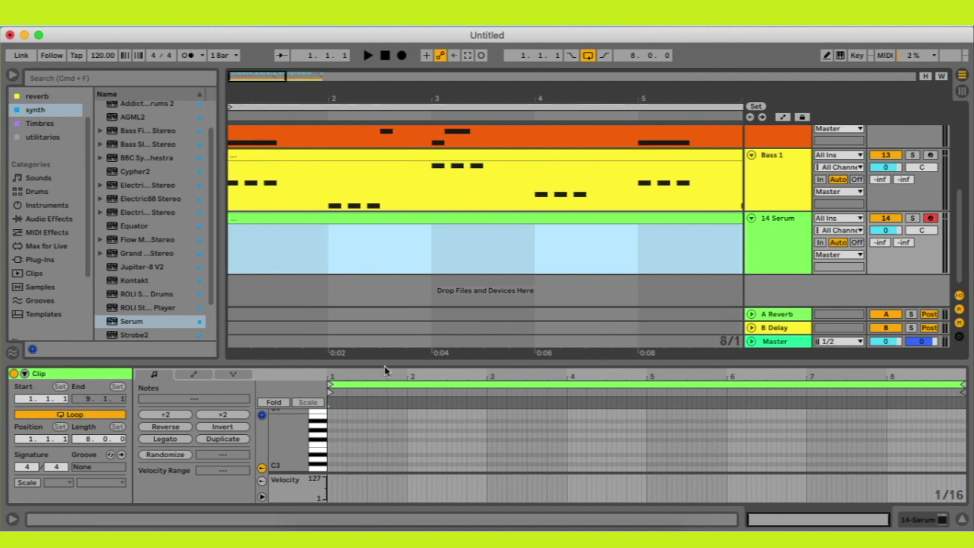
Set the clip's grid to fixed 1/8 and enlarge the piano roll editor
{"action": "right_click", "coordinate": [277, 238]}
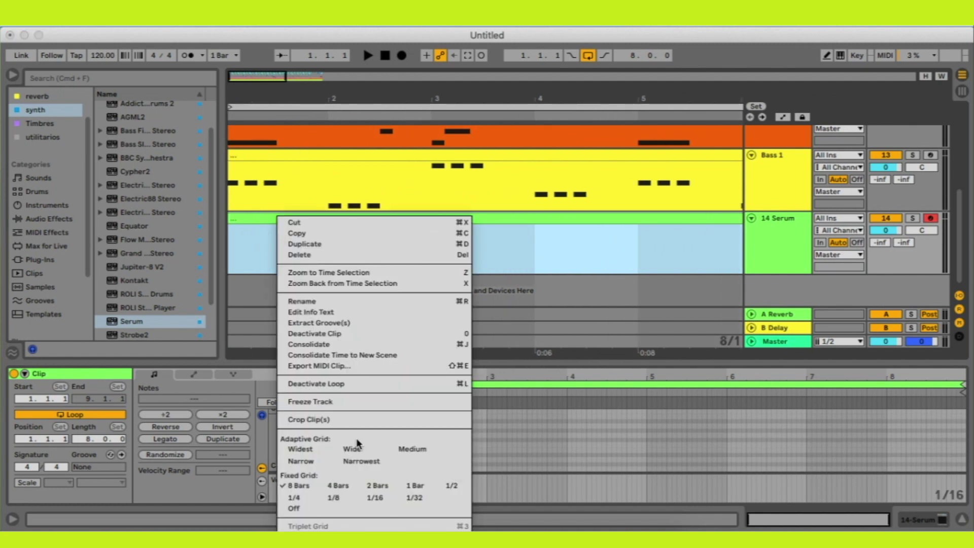
{"action": "left_click", "coordinate": [334, 497]}
{"action": "left_click", "coordinate": [280, 248]}
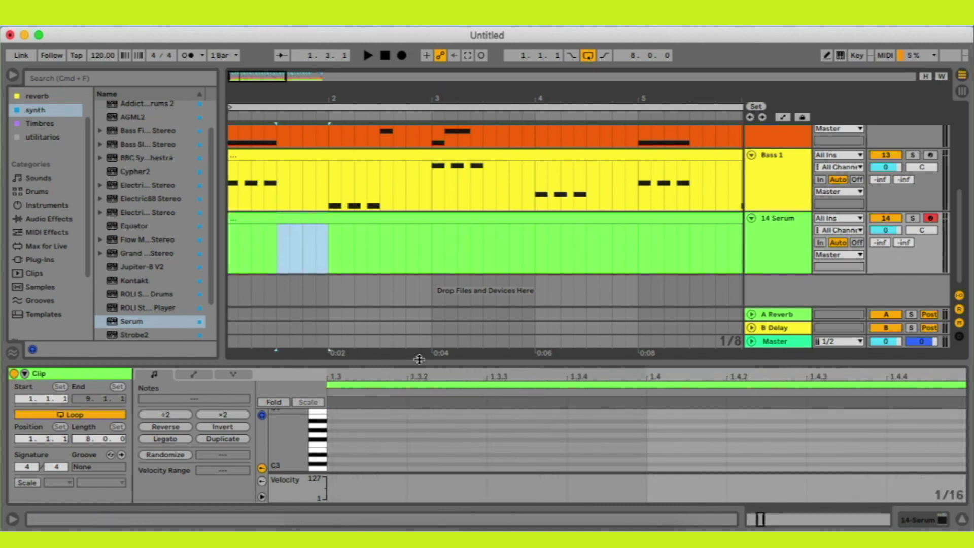
{"action": "left_click_drag", "start_coordinate": [420, 370], "coordinate": [421, 229]}
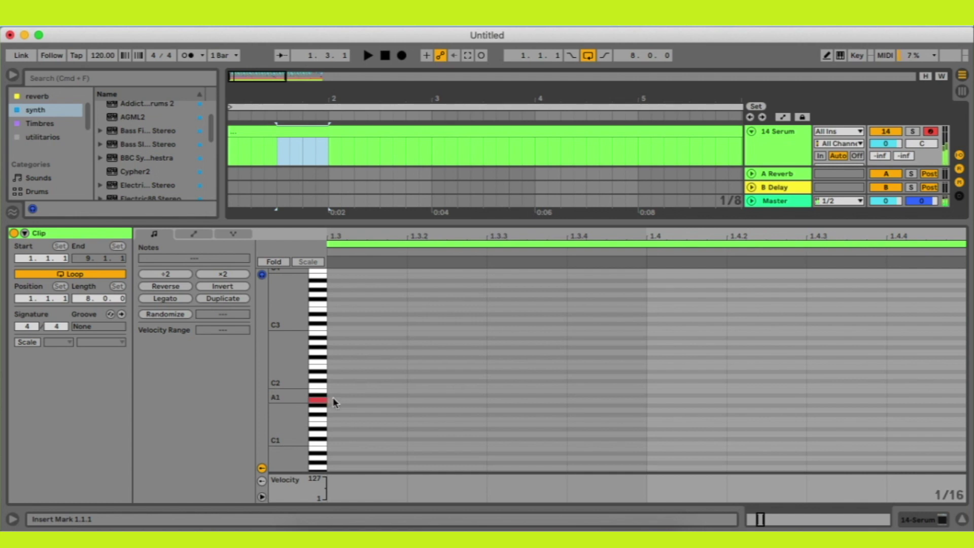
Draw a sixteenth-long A1 note at 1.3.1 in the Serum clip and select it
{"action": "double_click", "coordinate": [350, 404]}
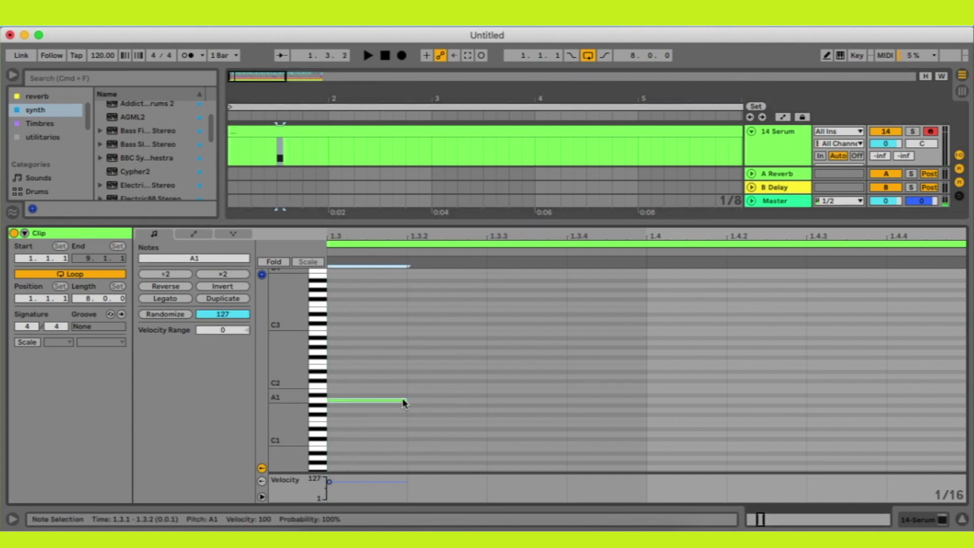
{"action": "scroll", "coordinate": [310, 161], "scroll_direction": "up", "scroll_amount": 5}
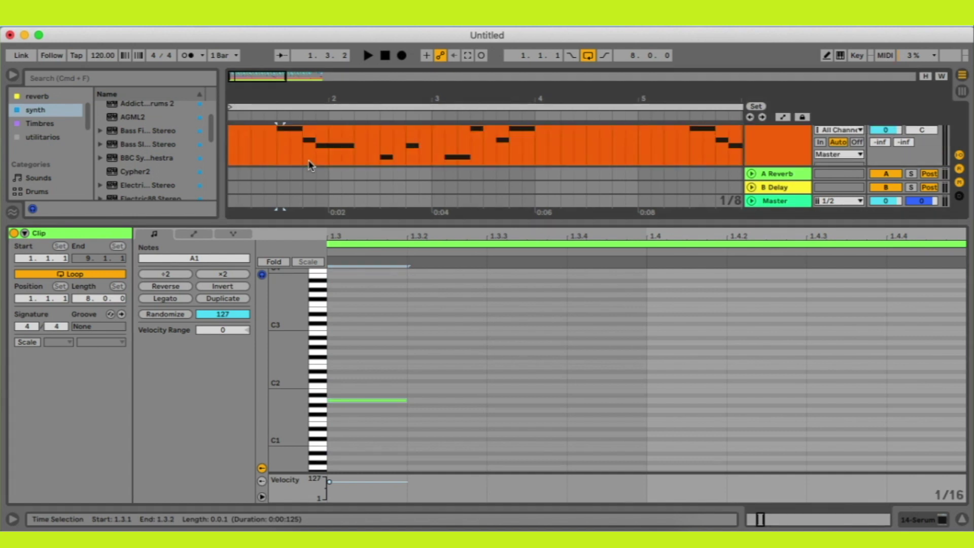
{"action": "scroll", "coordinate": [310, 162], "scroll_direction": "down", "scroll_amount": 5}
{"action": "scroll", "coordinate": [327, 147], "scroll_direction": "up", "scroll_amount": 2}
{"action": "left_click", "coordinate": [327, 149]}
{"action": "key", "text": "space"}
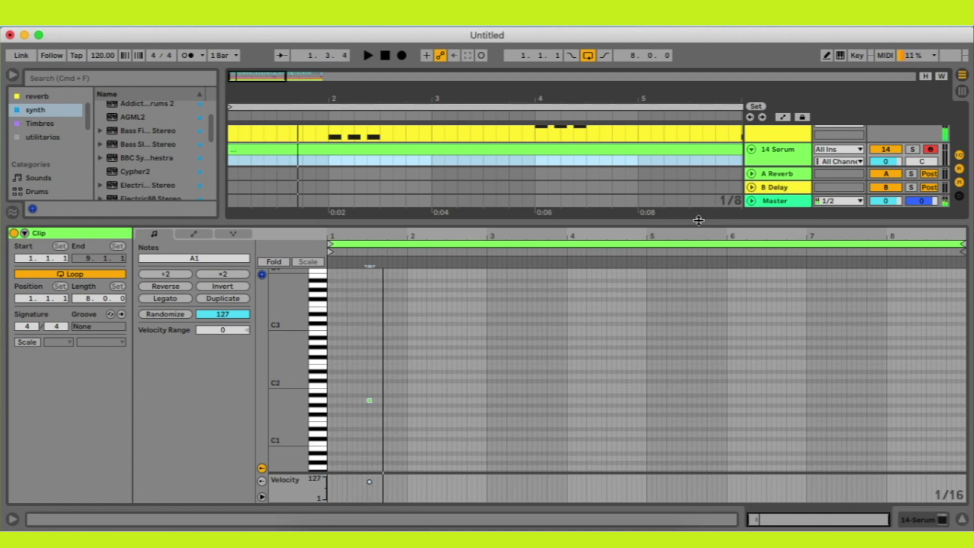
{"action": "left_click_drag", "start_coordinate": [698, 220], "coordinate": [697, 266]}
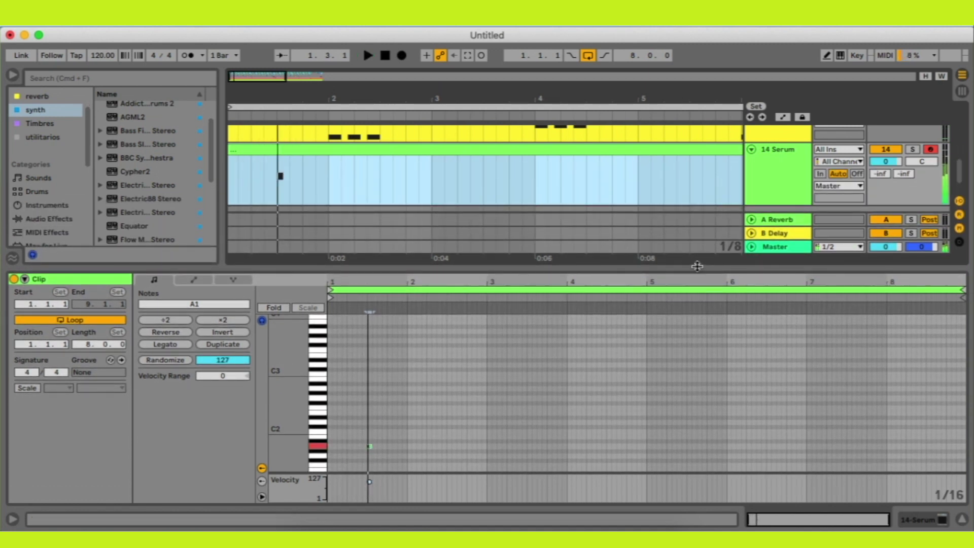
{"action": "left_click", "coordinate": [371, 448]}
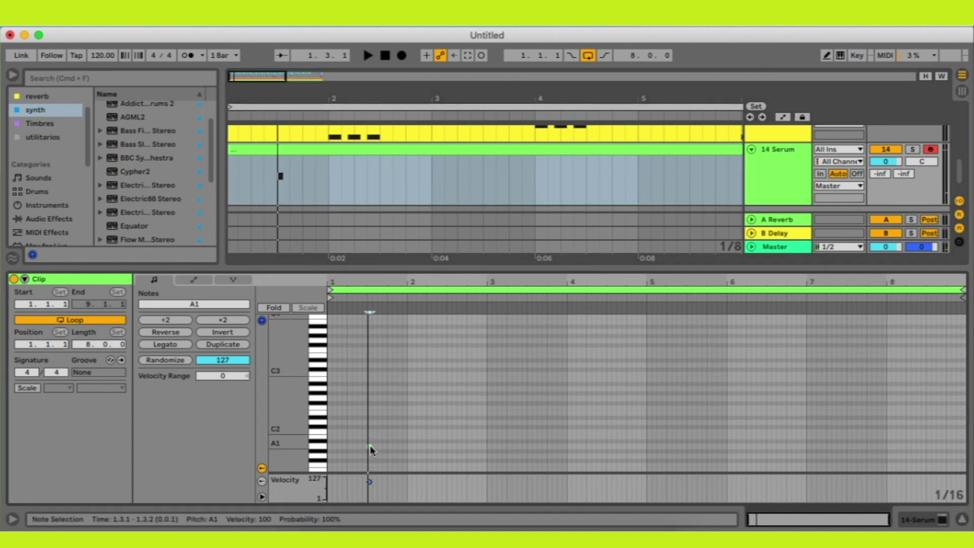
{"action": "left_click", "coordinate": [371, 446]}
Resize and nudge the A1 note while auditioning until it starts at 1.2.4, three sixteenths long
{"action": "left_click_drag", "start_coordinate": [370, 444], "coordinate": [402, 444]}
{"action": "key", "text": "space"}
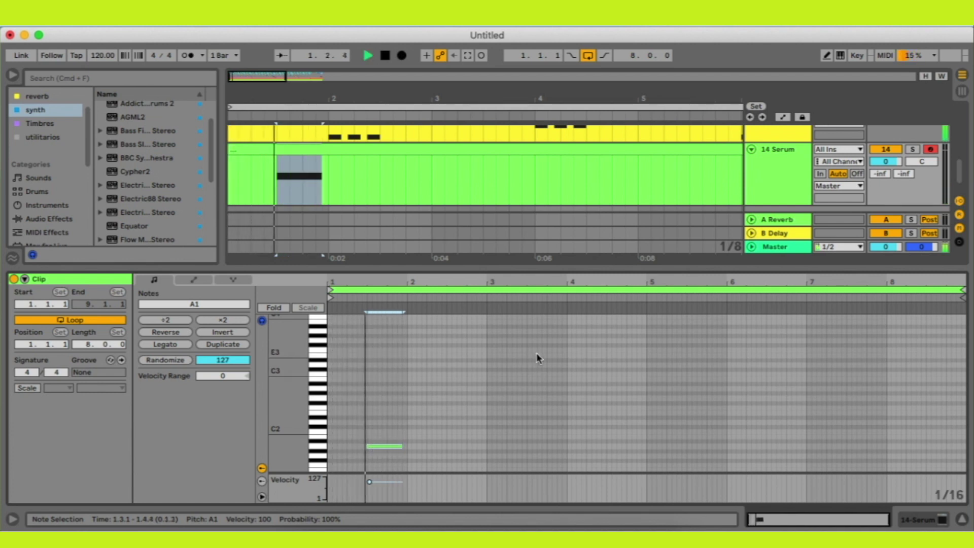
{"action": "key", "text": "space"}
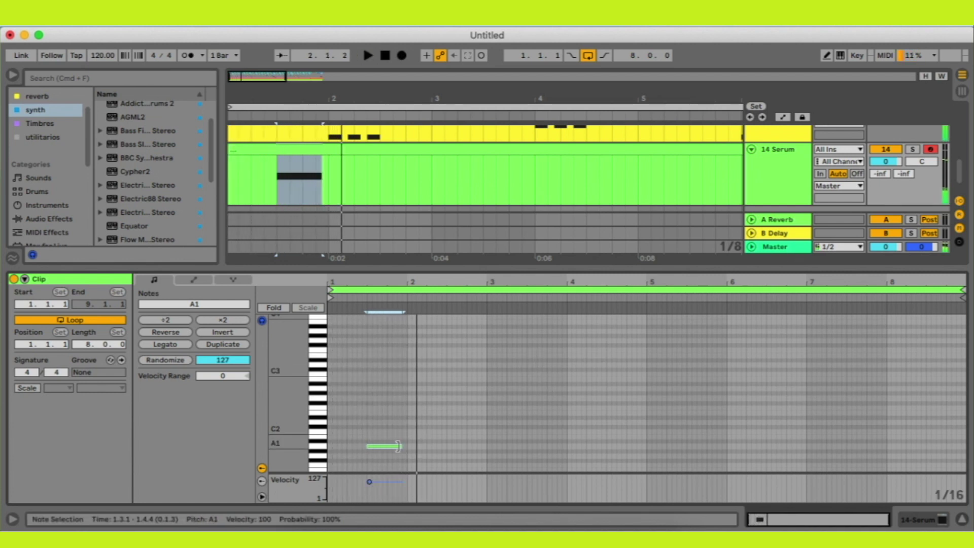
{"action": "left_click_drag", "start_coordinate": [403, 446], "coordinate": [387, 447]}
{"action": "key", "text": "space"}
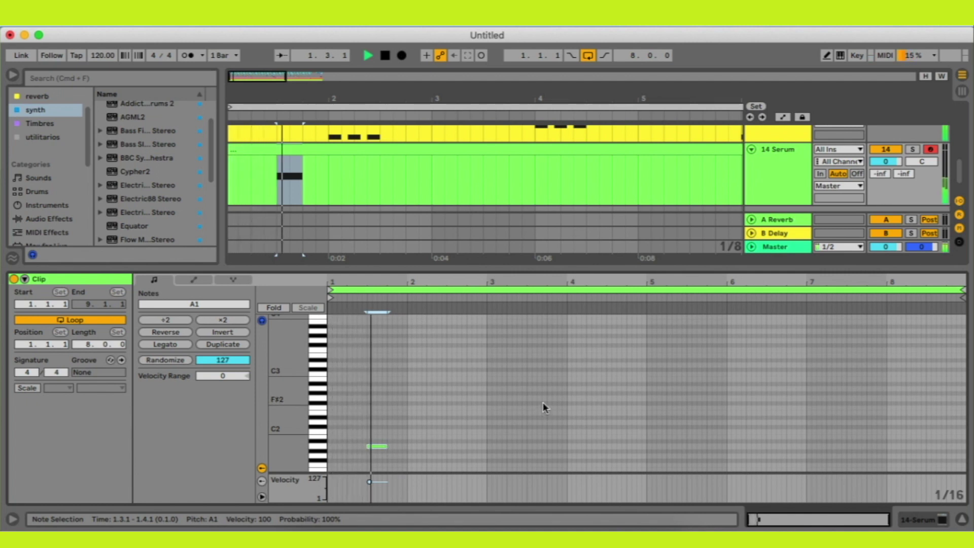
{"action": "key", "text": "space"}
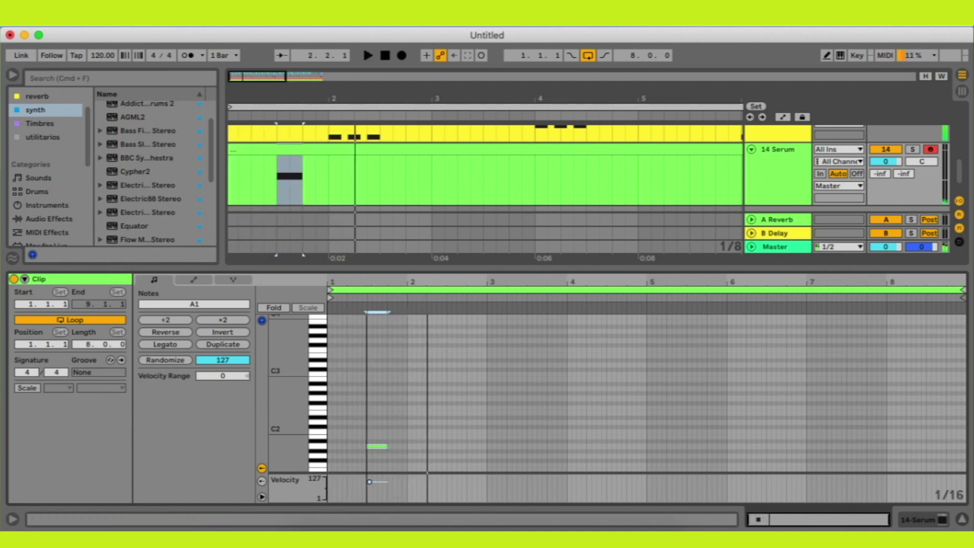
{"action": "key", "text": "Left"}
{"action": "key", "text": "Left"}
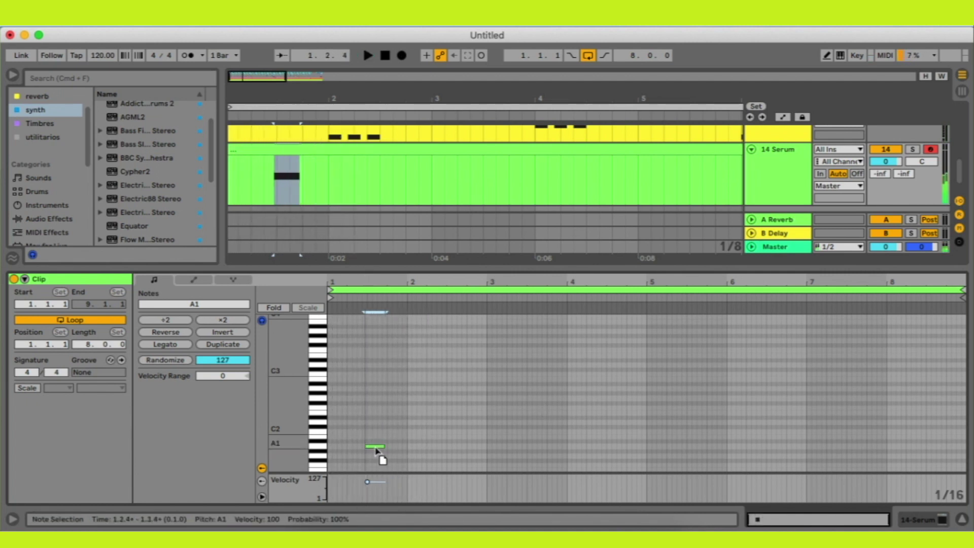
{"action": "key", "text": "space"}
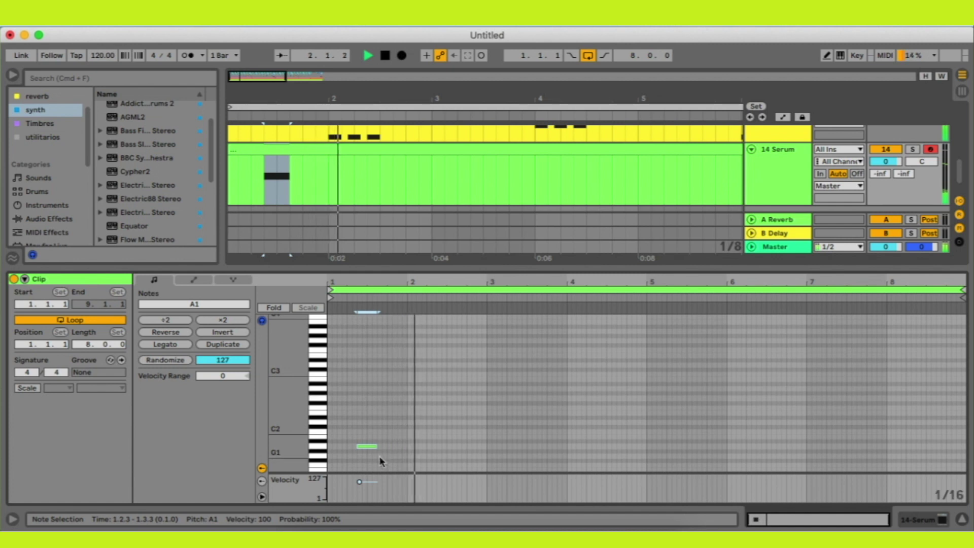
{"action": "key", "text": "space"}
{"action": "left_click_drag", "start_coordinate": [377, 446], "coordinate": [381, 446]}
{"action": "key", "text": "space"}
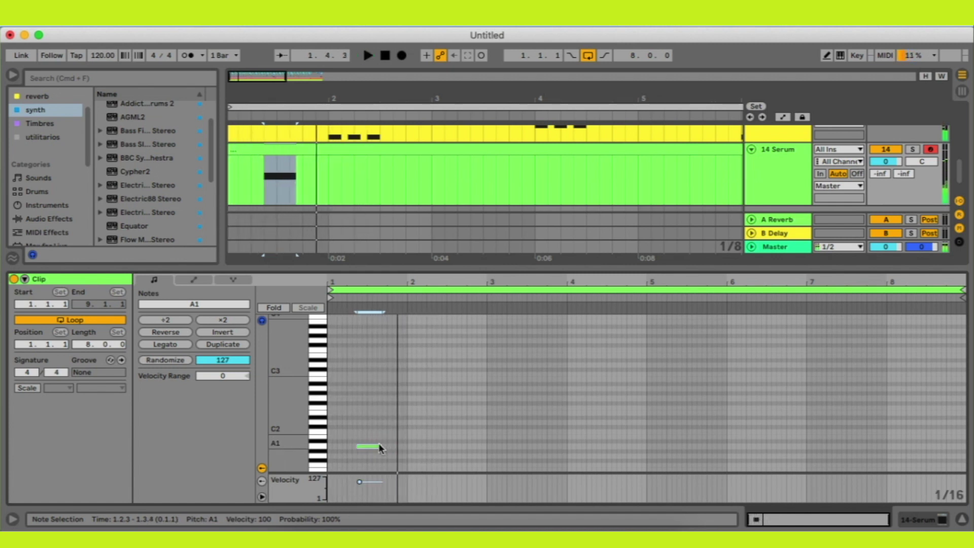
{"action": "left_click_drag", "start_coordinate": [384, 448], "coordinate": [376, 447]}
{"action": "key", "text": "space"}
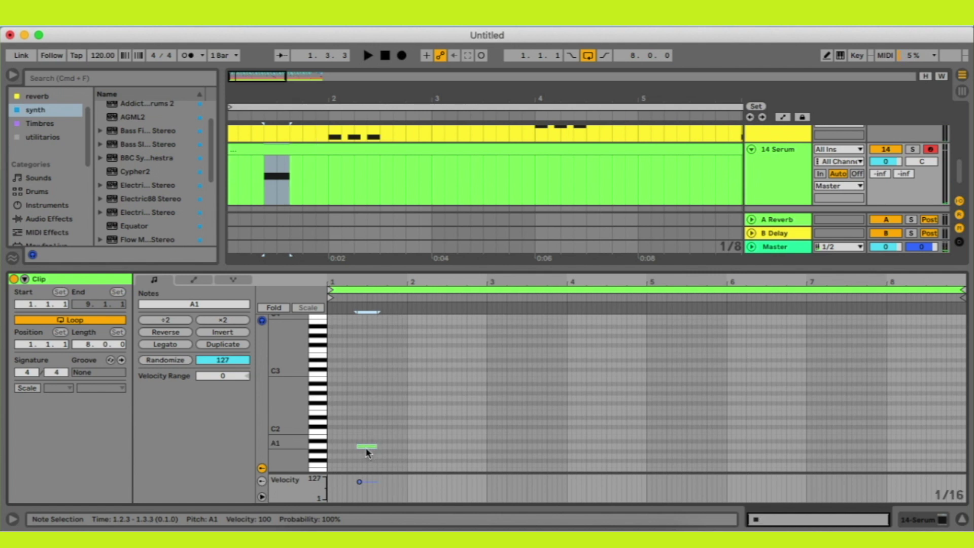
{"action": "left_click_drag", "start_coordinate": [376, 447], "coordinate": [370, 448]}
{"action": "key", "text": "space"}
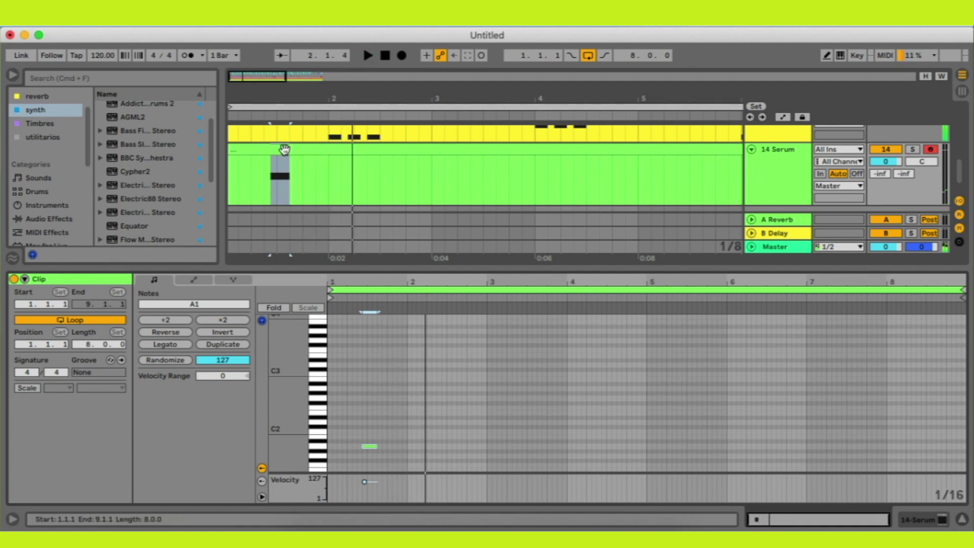
Zoom in and play from 1.2.3 to compare the A1 note against the yellow bass track
{"action": "scroll", "coordinate": [289, 172], "scroll_direction": "up", "scroll_amount": 5}
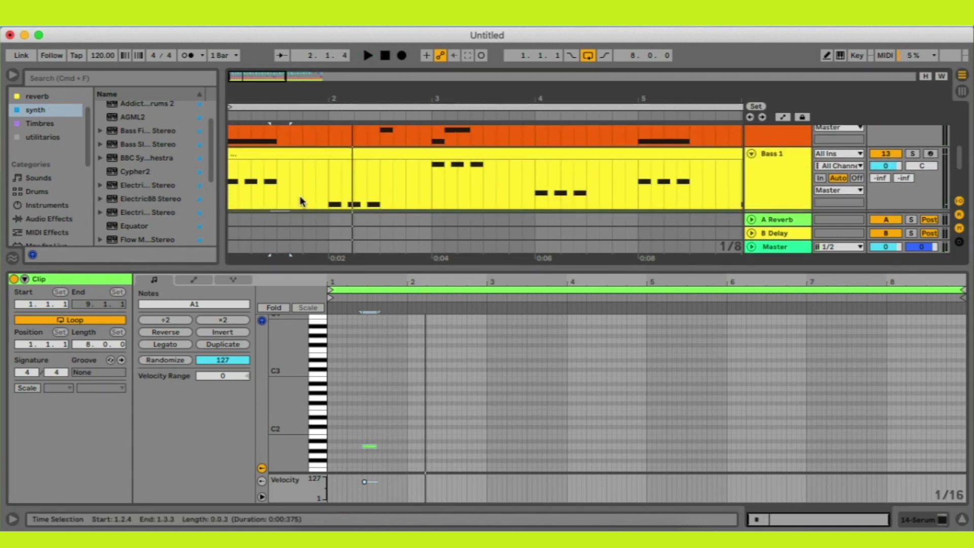
{"action": "scroll", "coordinate": [279, 166], "scroll_direction": "down", "scroll_amount": 3}
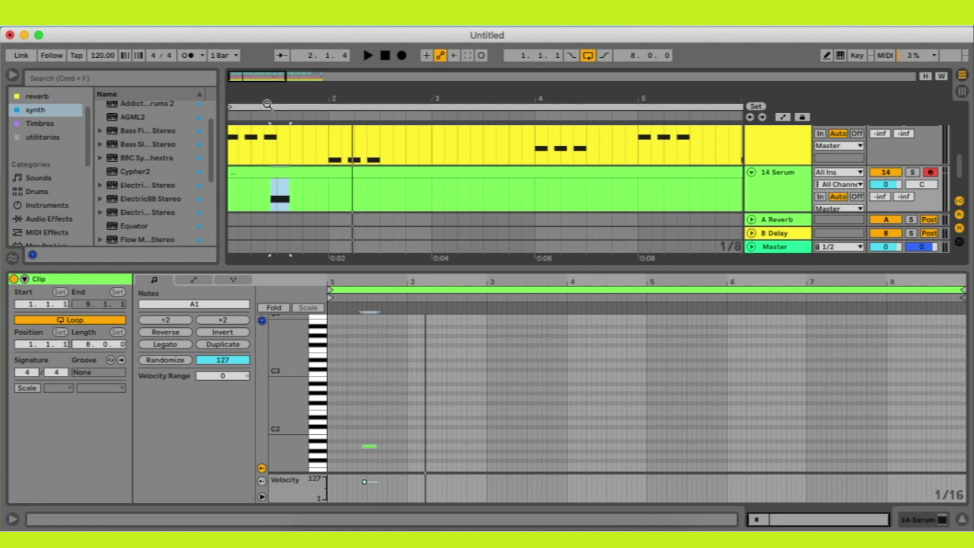
{"action": "key", "text": "z"}
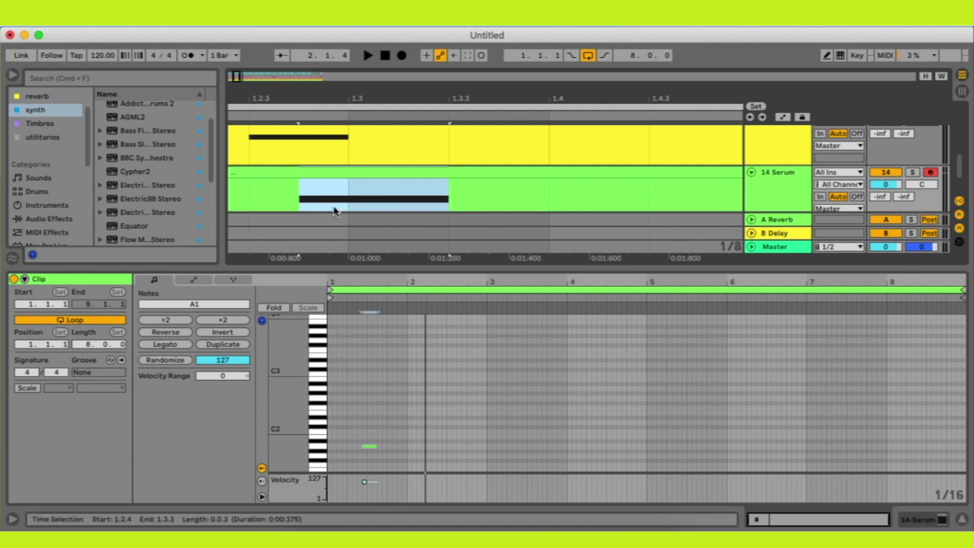
{"action": "key", "text": "minus"}
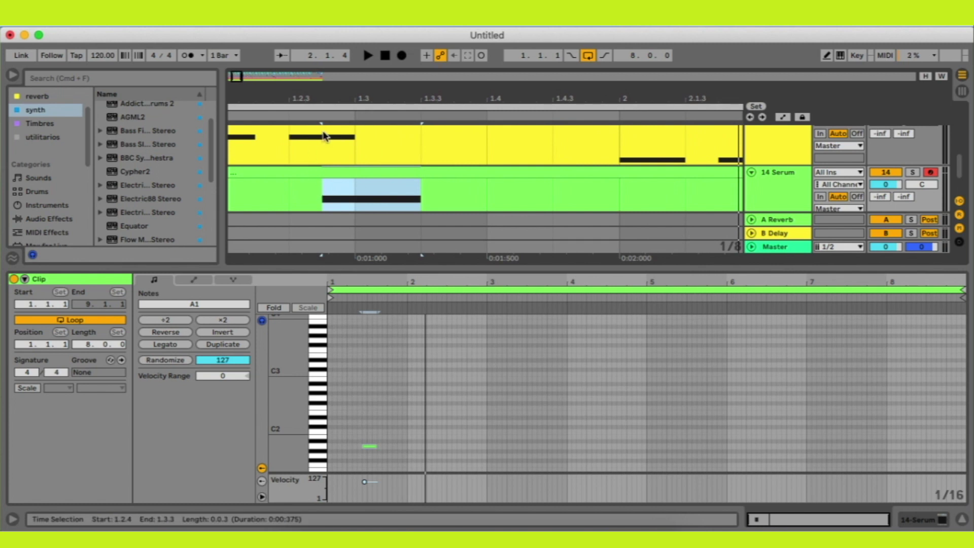
{"action": "left_click", "coordinate": [291, 191]}
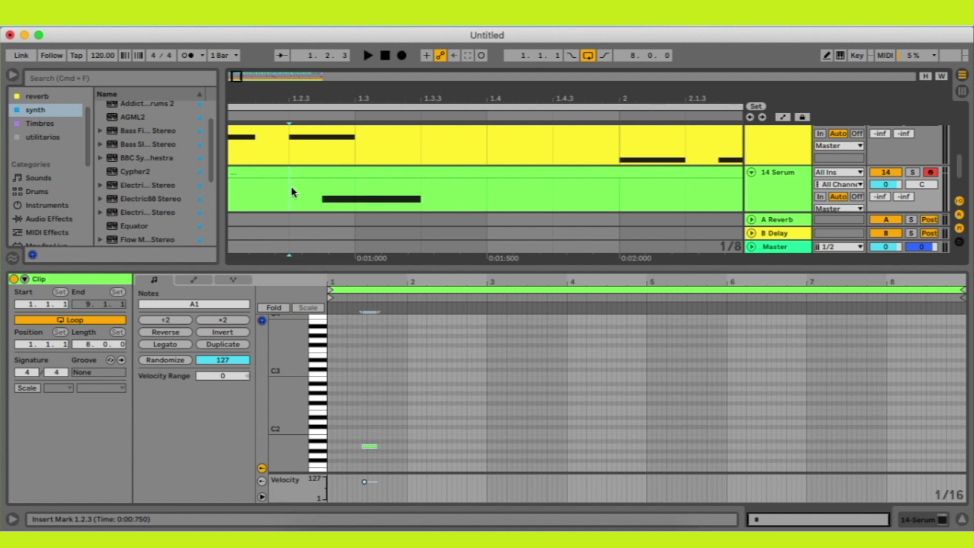
{"action": "key", "text": "space"}
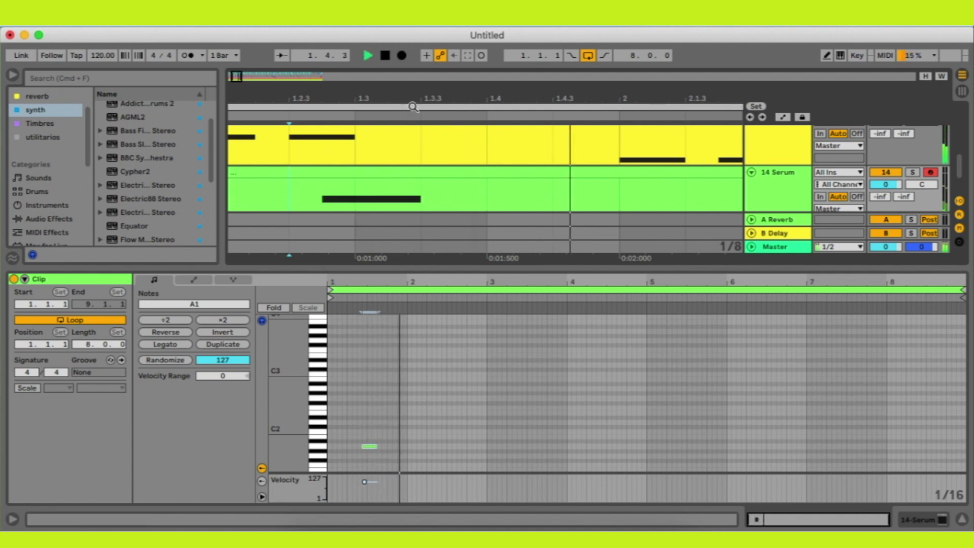
{"action": "left_click_drag", "start_coordinate": [426, 96], "coordinate": [349, 95]}
{"action": "key", "text": "space"}
{"action": "key", "text": "space"}
{"action": "key", "text": "space"}
{"action": "scroll", "coordinate": [367, 198], "scroll_direction": "down", "scroll_amount": 5}
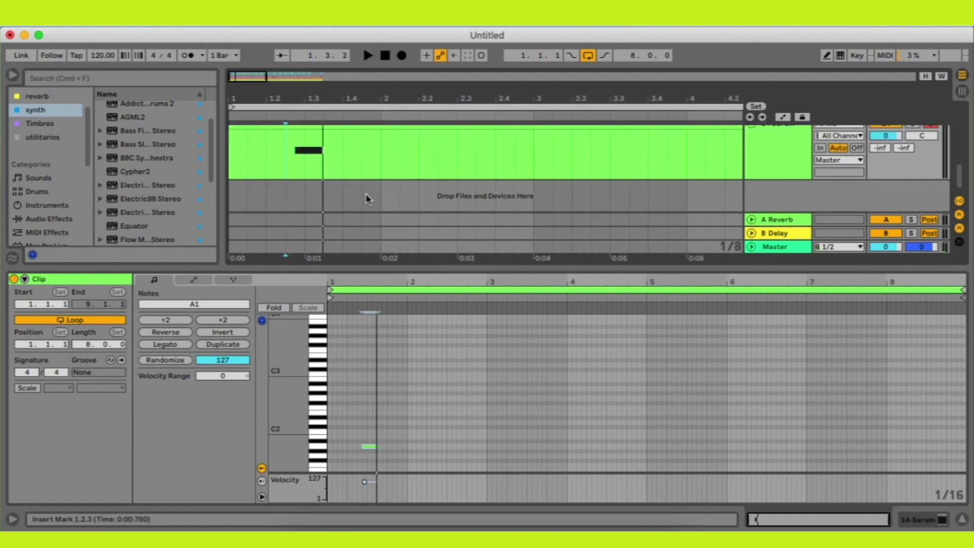
{"action": "scroll", "coordinate": [380, 198], "scroll_direction": "up", "scroll_amount": 1}
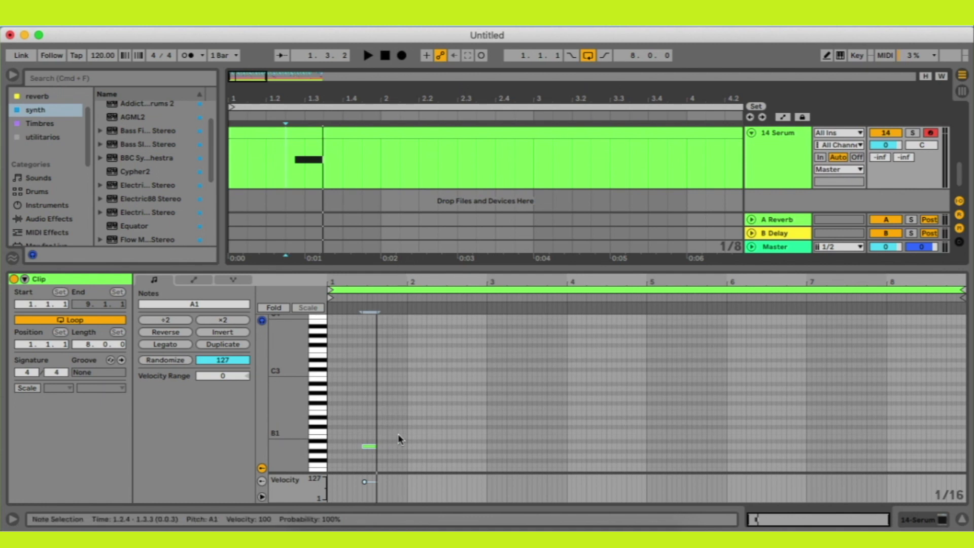
{"action": "left_click_drag", "start_coordinate": [408, 432], "coordinate": [321, 454]}
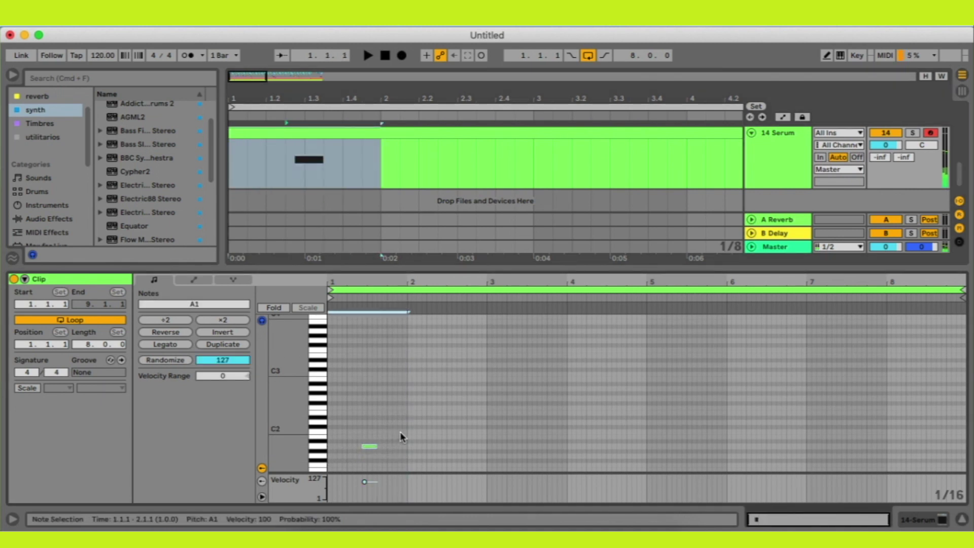
Play the first bar, select the A1 note, and zoom the note editor in around beat 1.3
{"action": "scroll", "coordinate": [365, 207], "scroll_direction": "up", "scroll_amount": 3}
{"action": "scroll", "coordinate": [366, 208], "scroll_direction": "down", "scroll_amount": 2}
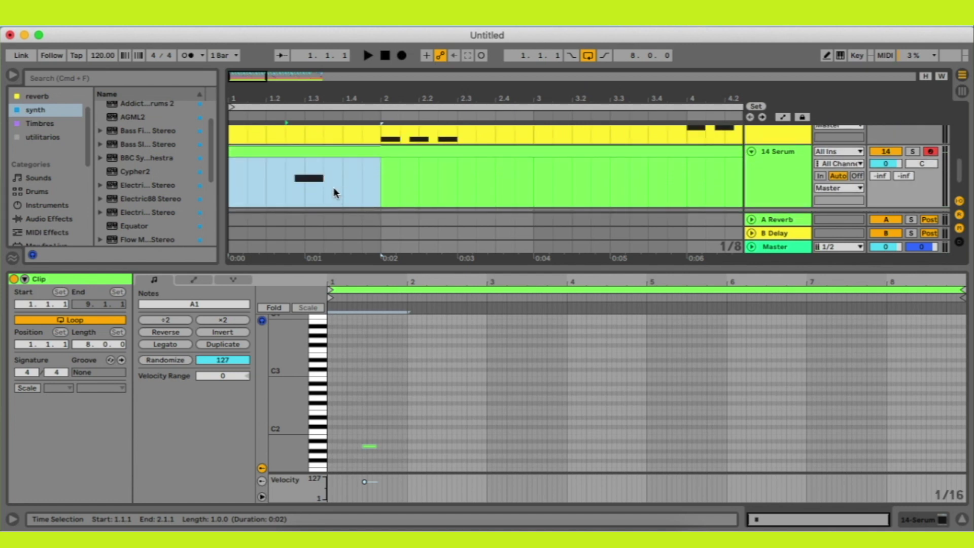
{"action": "scroll", "coordinate": [330, 187], "scroll_direction": "up", "scroll_amount": 2}
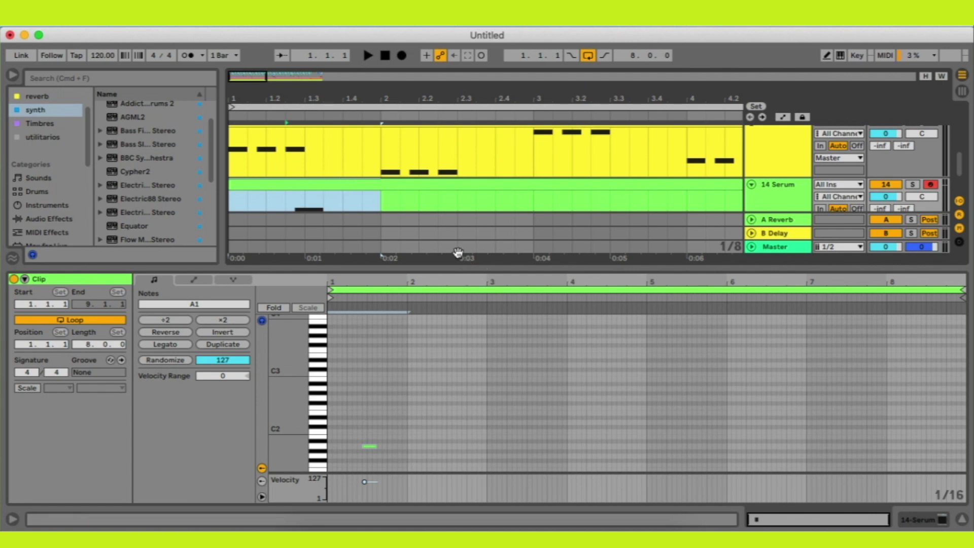
{"action": "scroll", "coordinate": [453, 220], "scroll_direction": "down", "scroll_amount": 1}
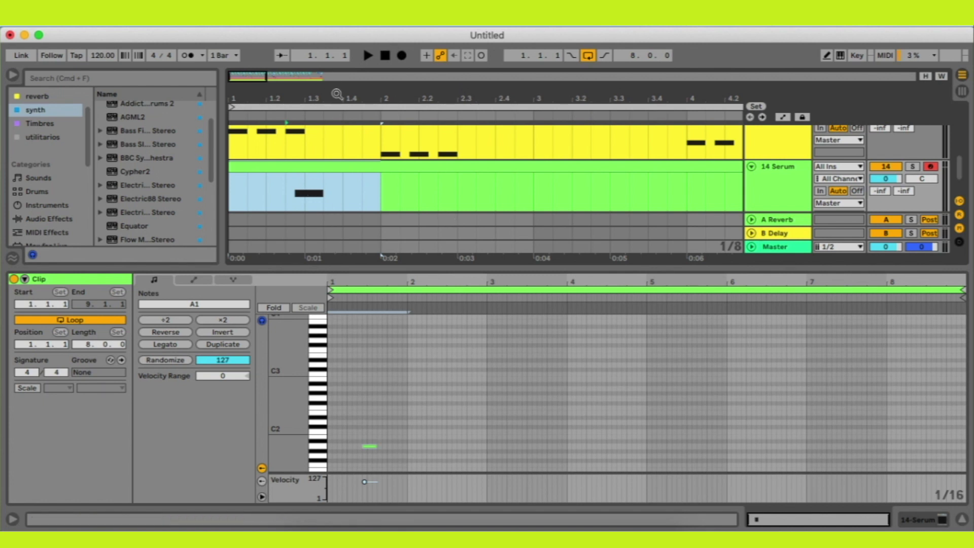
{"action": "key", "text": "space"}
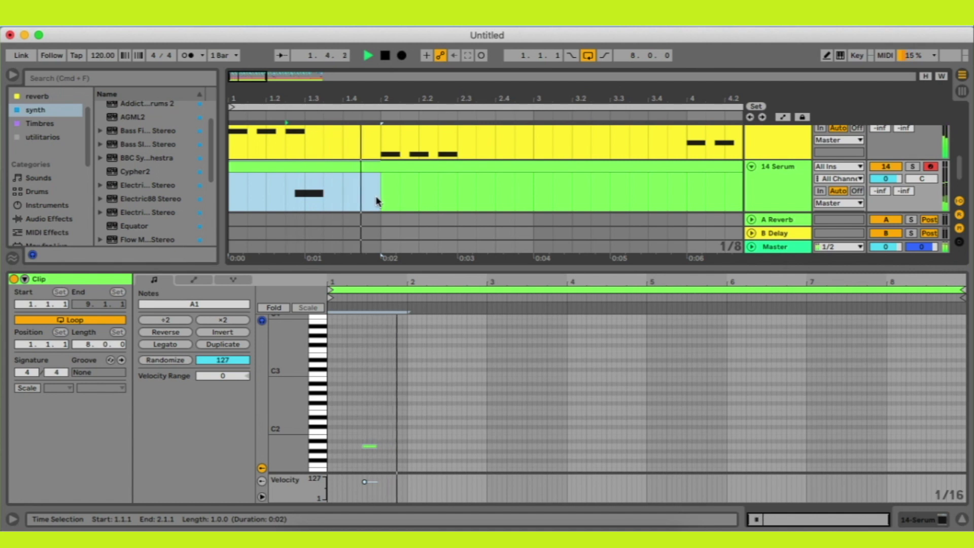
{"action": "key", "text": "space"}
{"action": "left_click_drag", "start_coordinate": [407, 404], "coordinate": [346, 465]}
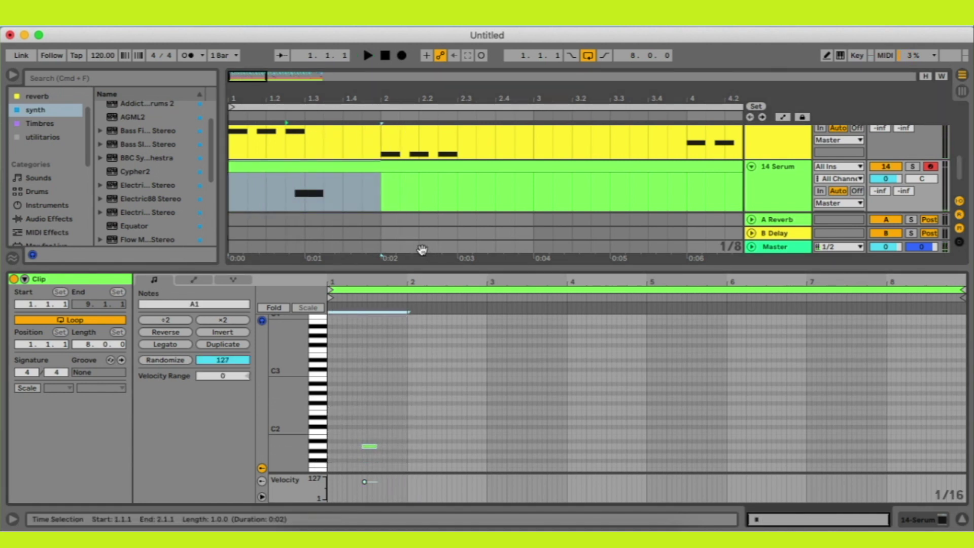
{"action": "left_click_drag", "start_coordinate": [372, 278], "coordinate": [535, 333]}
Set the piano-roll grid to 1/8, enlarge the note editor, and select the A1 note
{"action": "right_click", "coordinate": [564, 399]}
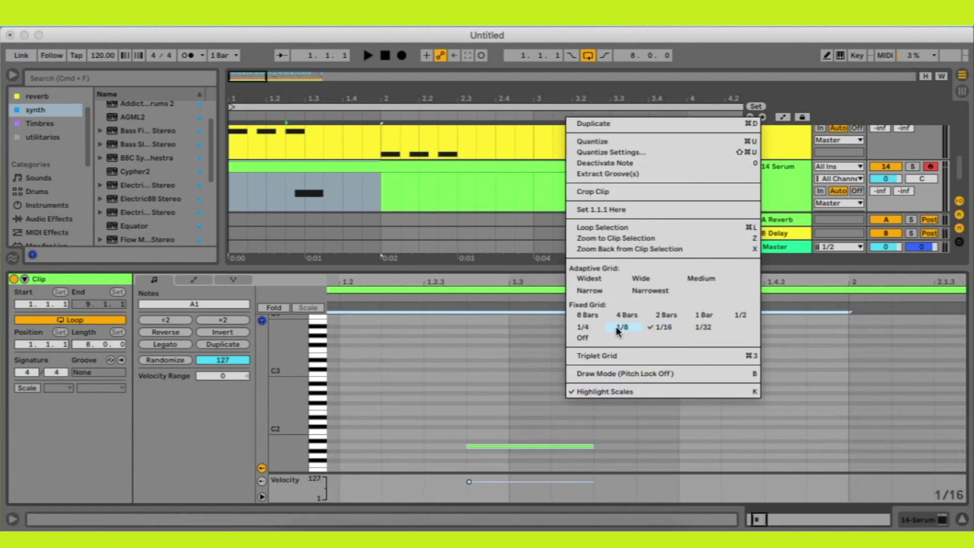
{"action": "left_click", "coordinate": [583, 408]}
{"action": "left_click_drag", "start_coordinate": [493, 271], "coordinate": [493, 167]}
{"action": "left_click_drag", "start_coordinate": [345, 306], "coordinate": [479, 388]}
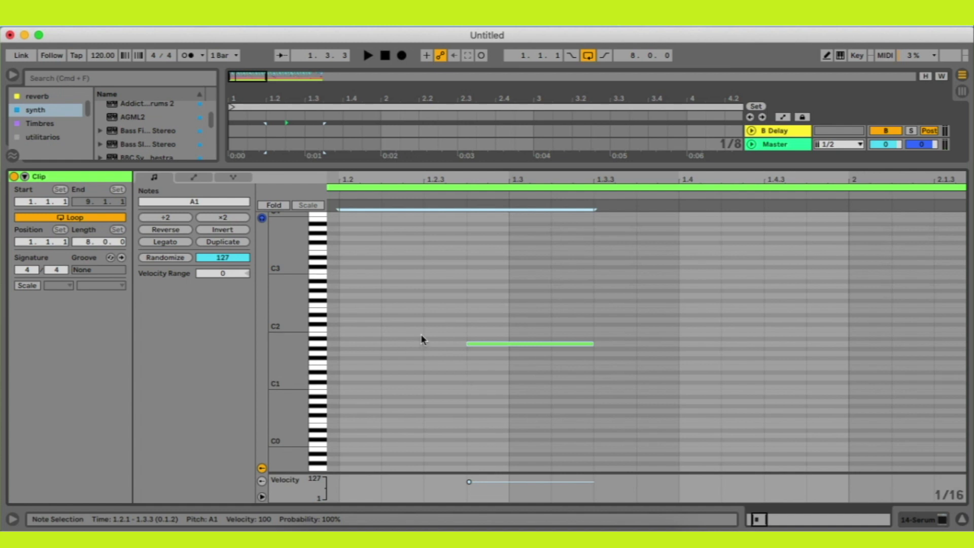
{"action": "left_click_drag", "start_coordinate": [467, 293], "coordinate": [509, 369]}
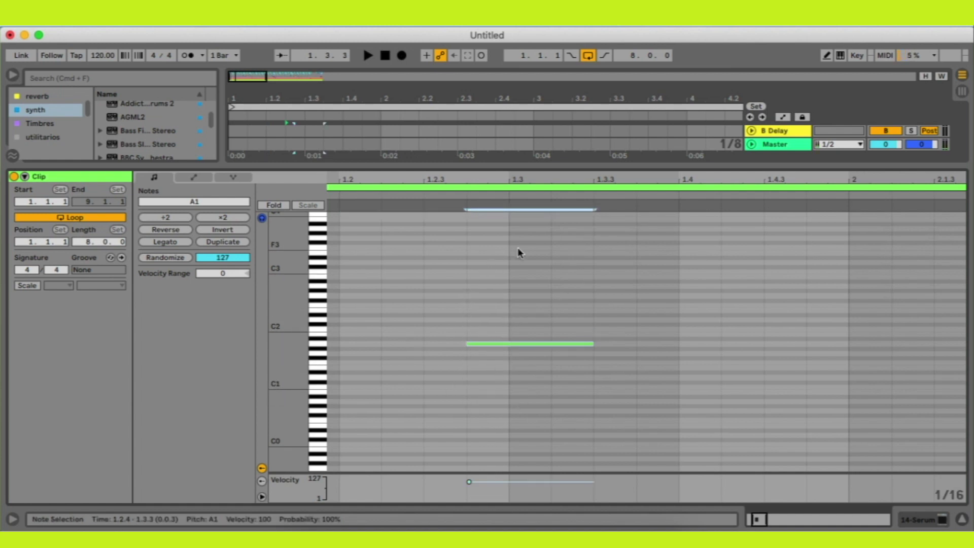
{"action": "left_click_drag", "start_coordinate": [503, 272], "coordinate": [595, 369]}
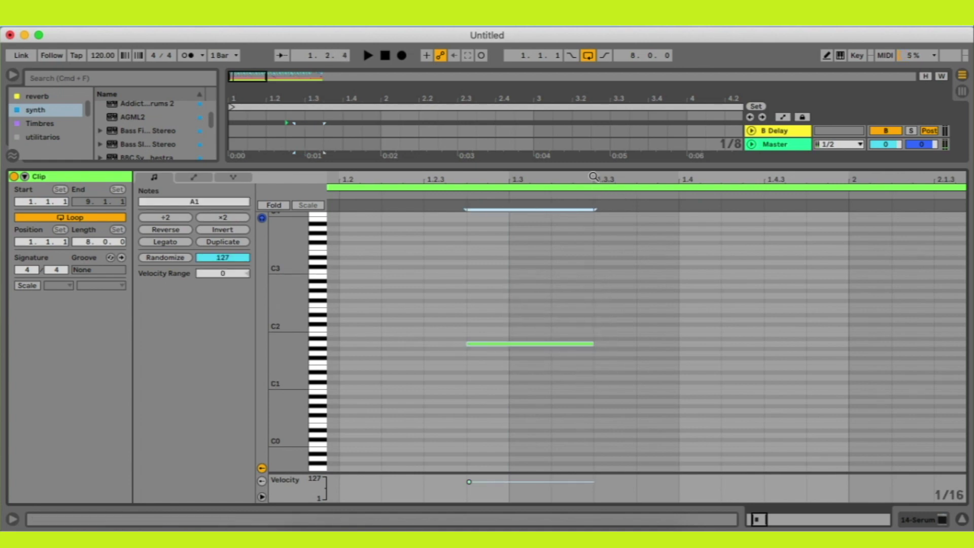
Reveal the 14 Serum track, select the whole first bar, and zoom the editor out
{"action": "left_click_drag", "start_coordinate": [588, 168], "coordinate": [552, 167]}
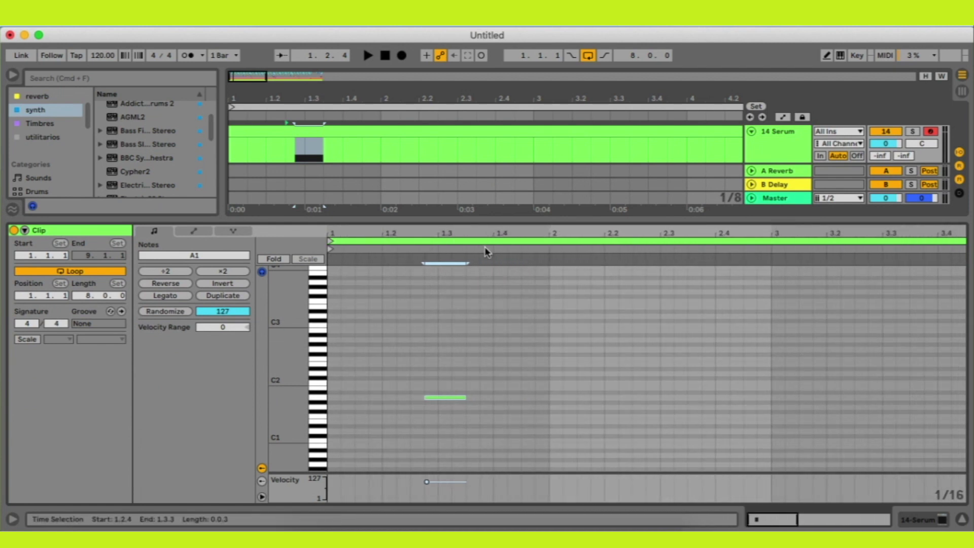
{"action": "left_click_drag", "start_coordinate": [549, 363], "coordinate": [292, 455]}
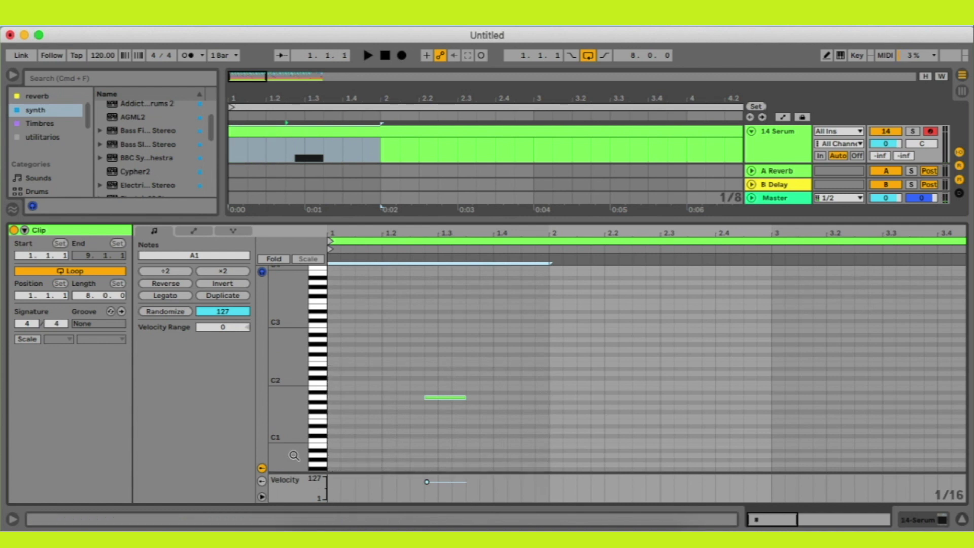
{"action": "left_click_drag", "start_coordinate": [478, 235], "coordinate": [417, 232]}
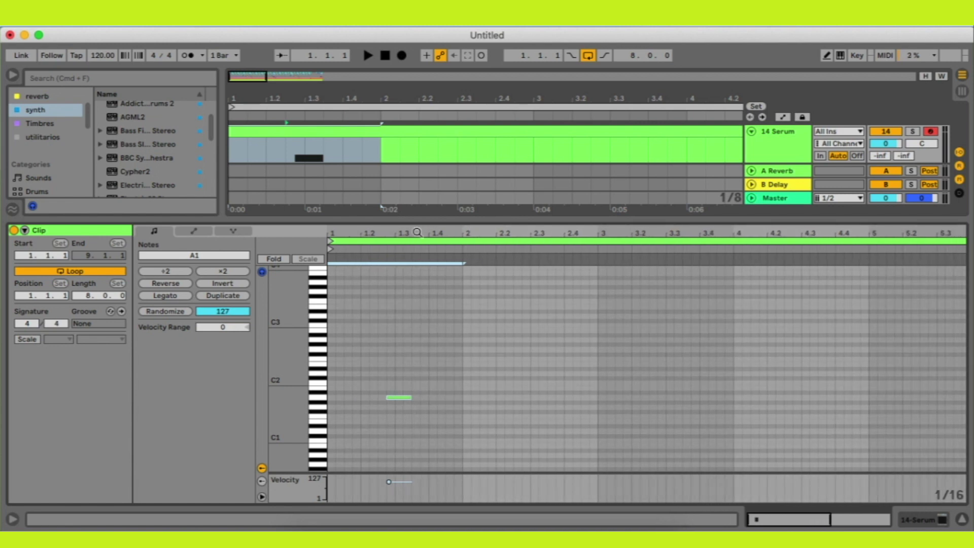
Duplicate the one-bar A1 note with Cmd+D through bar 8, then select the bars 3–4 notes
{"action": "key", "text": "super+d"}
{"action": "key", "text": "super+d"}
{"action": "key", "text": "super+d"}
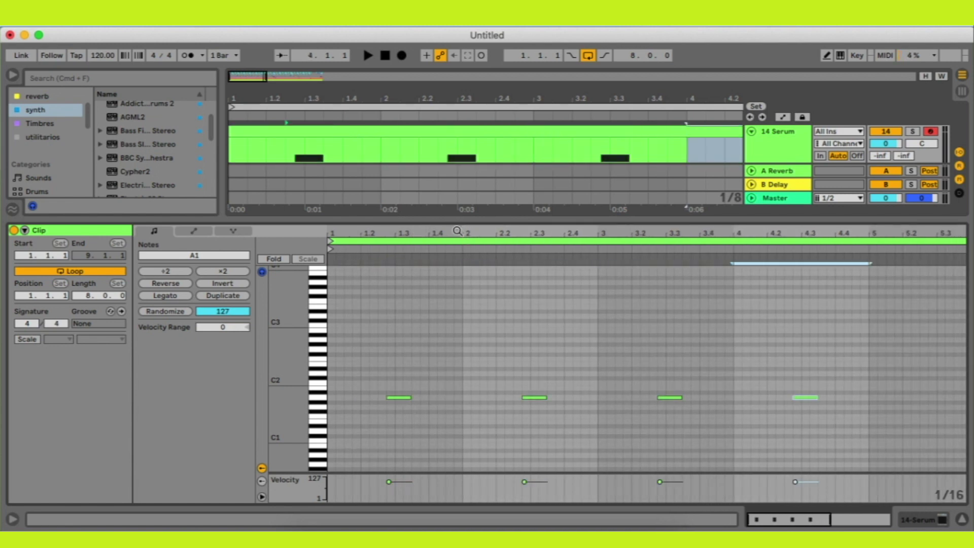
{"action": "left_click_drag", "start_coordinate": [458, 232], "coordinate": [413, 230]}
{"action": "key", "text": "super+d"}
{"action": "key", "text": "super+d"}
{"action": "key", "text": "super+d"}
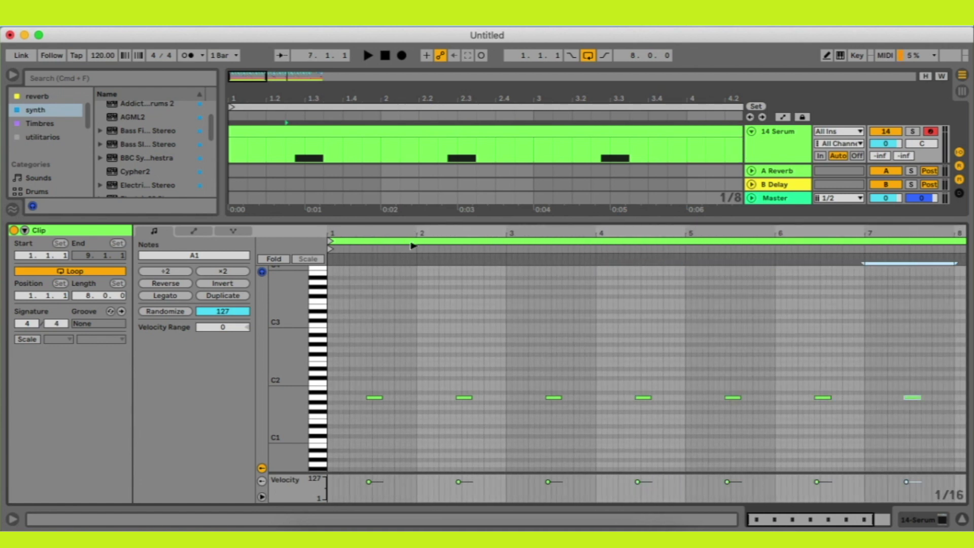
{"action": "key", "text": "super+d"}
{"action": "mouse_move", "coordinate": [439, 229]}
{"action": "left_mouse_down"}
{"action": "mouse_move", "coordinate": [471, 362]}
{"action": "mouse_move", "coordinate": [459, 250]}
{"action": "mouse_move", "coordinate": [482, 294]}
{"action": "mouse_move", "coordinate": [480, 250]}
{"action": "left_mouse_up"}
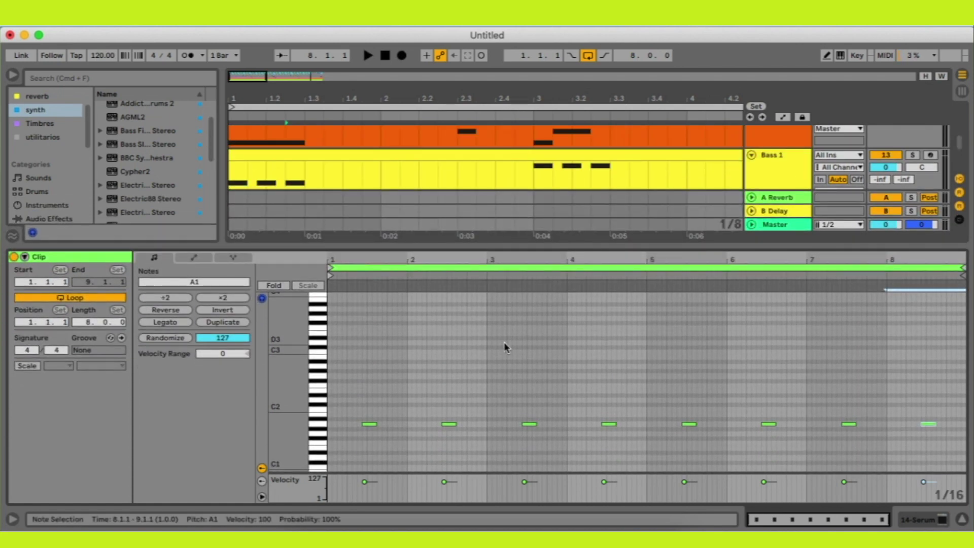
{"action": "left_click_drag", "start_coordinate": [517, 361], "coordinate": [630, 472]}
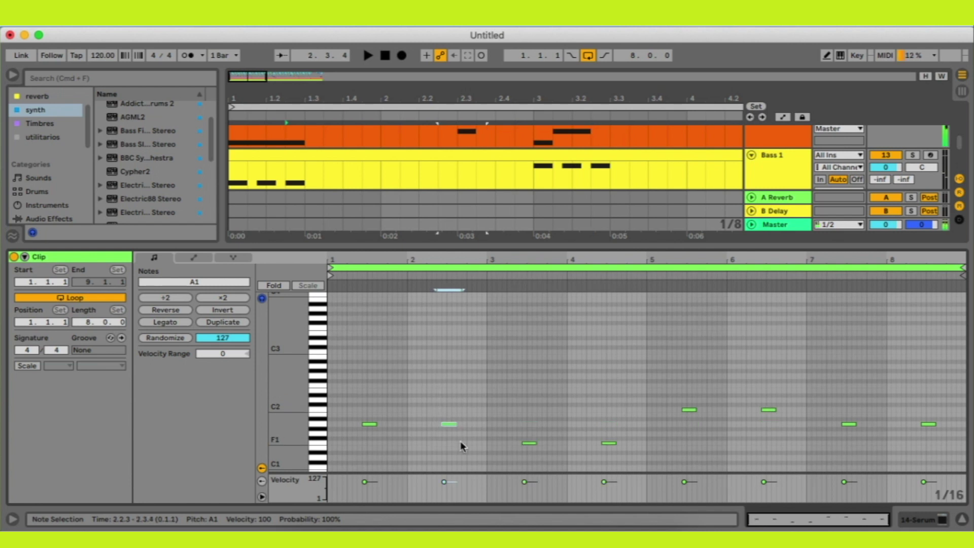
Transpose the bar 1–4 notes to F1 in bar 2, C2 in bar 3 and G1 in bar 4
{"action": "key", "text": "Down"}
{"action": "key", "text": "Down"}
{"action": "key", "text": "Down"}
{"action": "key", "text": "Down"}
{"action": "key", "text": "Down"}
{"action": "key", "text": "Down"}
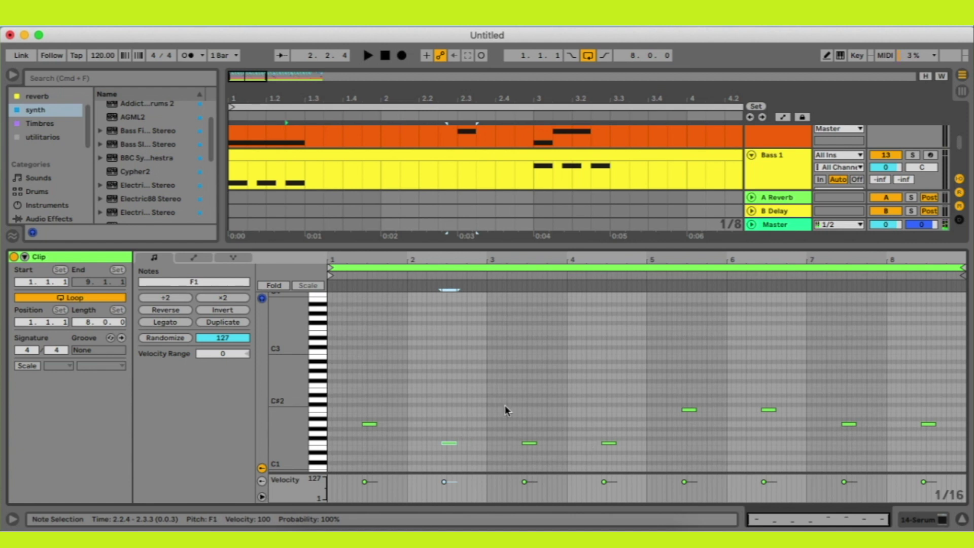
{"action": "left_click_drag", "start_coordinate": [505, 406], "coordinate": [565, 466]}
{"action": "key", "text": "Up"}
{"action": "key", "text": "Up"}
{"action": "key", "text": "Up"}
{"action": "key", "text": "Up"}
{"action": "key", "text": "Up"}
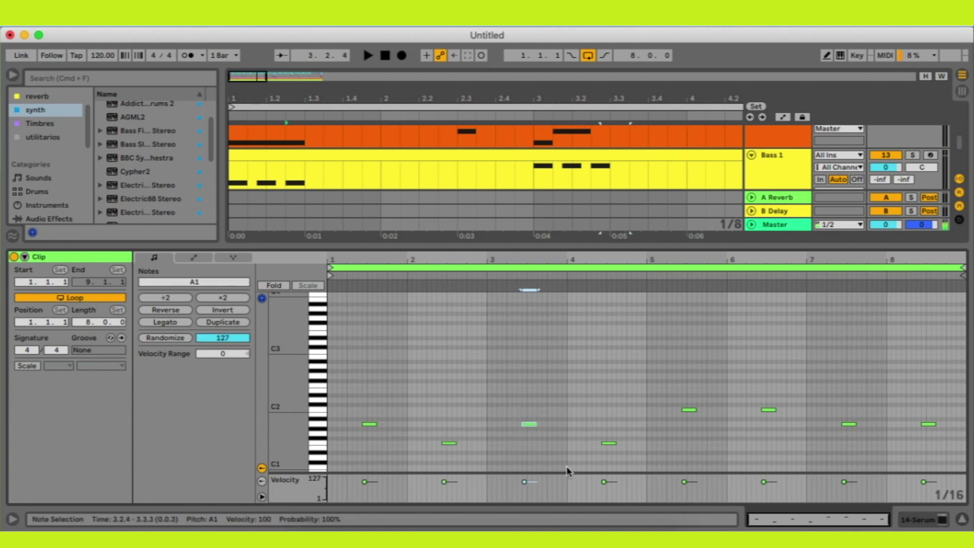
{"action": "key", "text": "Up"}
{"action": "key", "text": "Up"}
{"action": "left_click", "coordinate": [611, 443]}
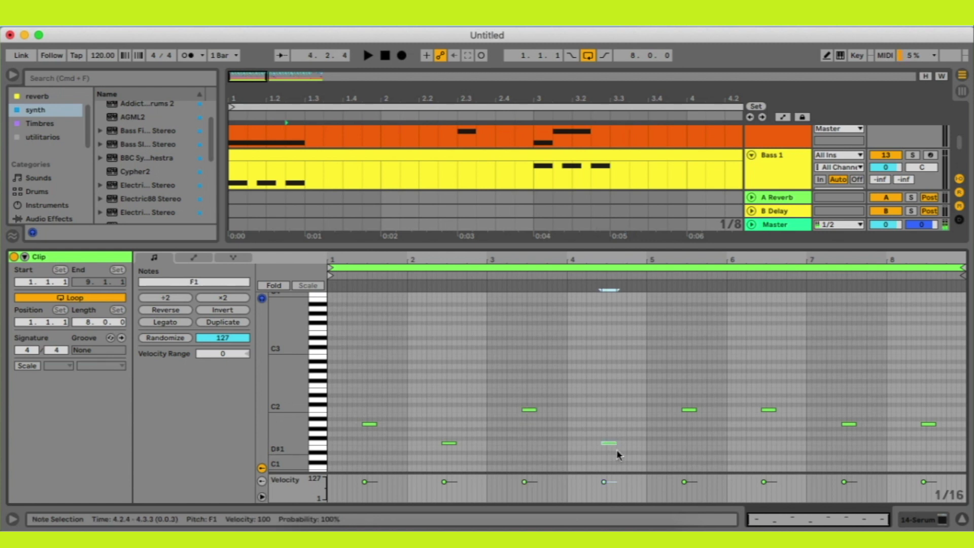
{"action": "key", "text": "Up"}
{"action": "key", "text": "Up"}
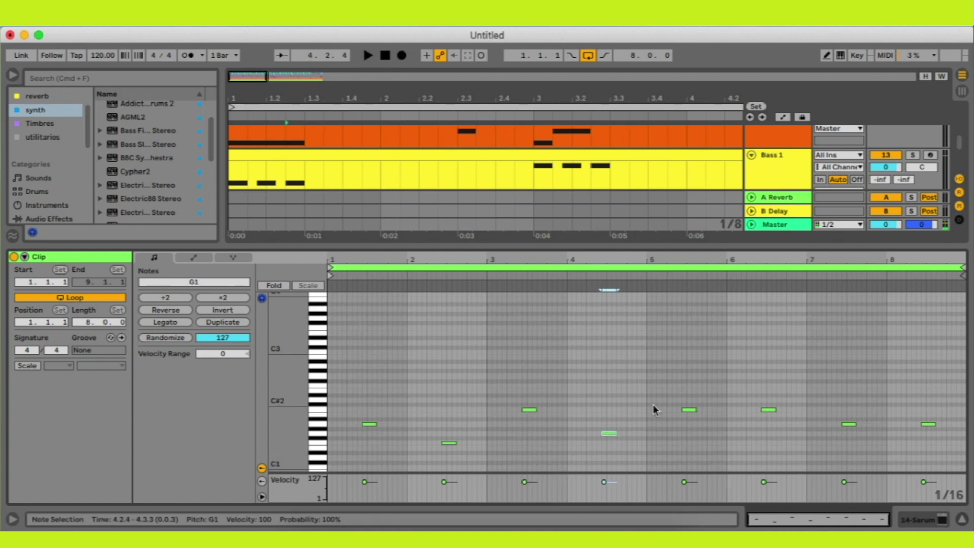
Replace the bar 5–8 notes with a Cmd+D copy of the four-note pattern, then play
{"action": "left_click_drag", "start_coordinate": [670, 344], "coordinate": [966, 471]}
{"action": "key", "text": "Delete"}
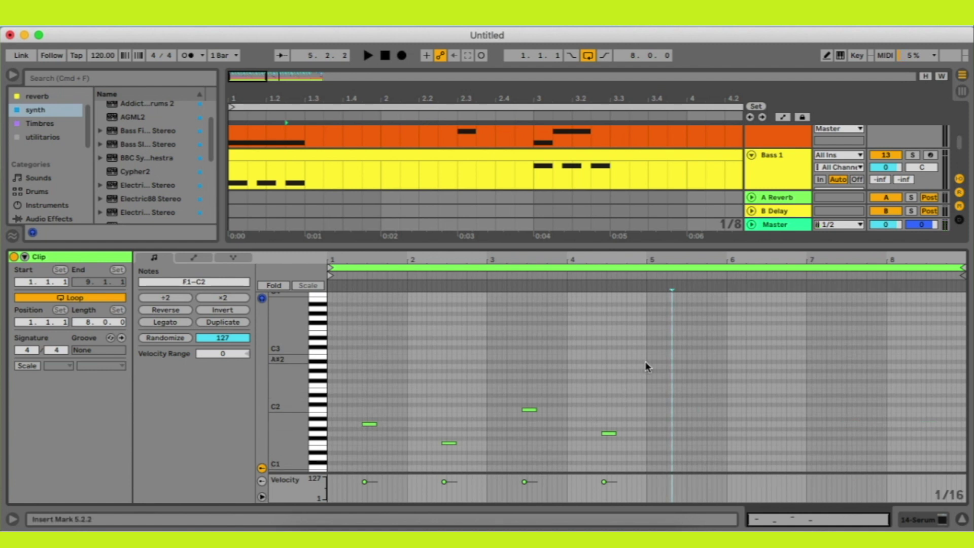
{"action": "left_click_drag", "start_coordinate": [646, 363], "coordinate": [314, 507]}
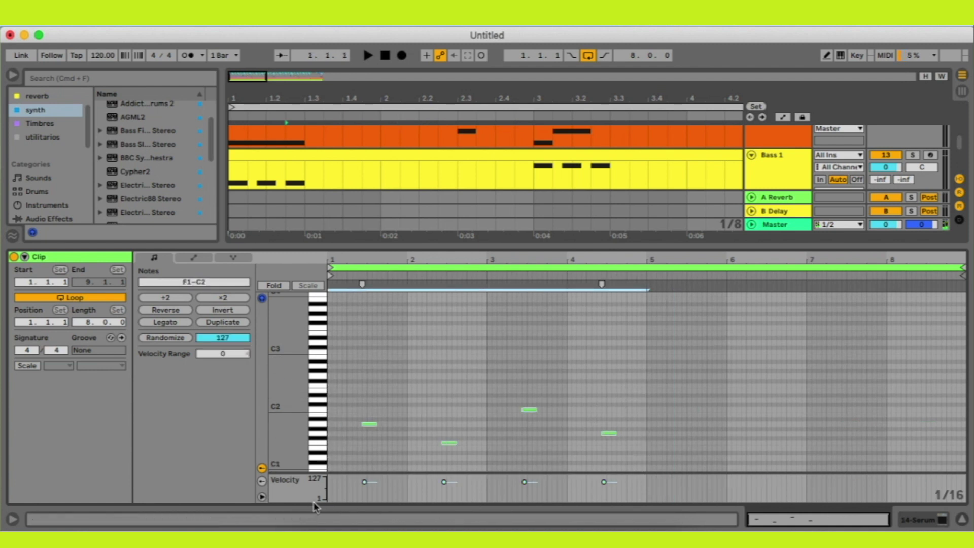
{"action": "key", "text": "super+d"}
{"action": "key", "text": "space"}
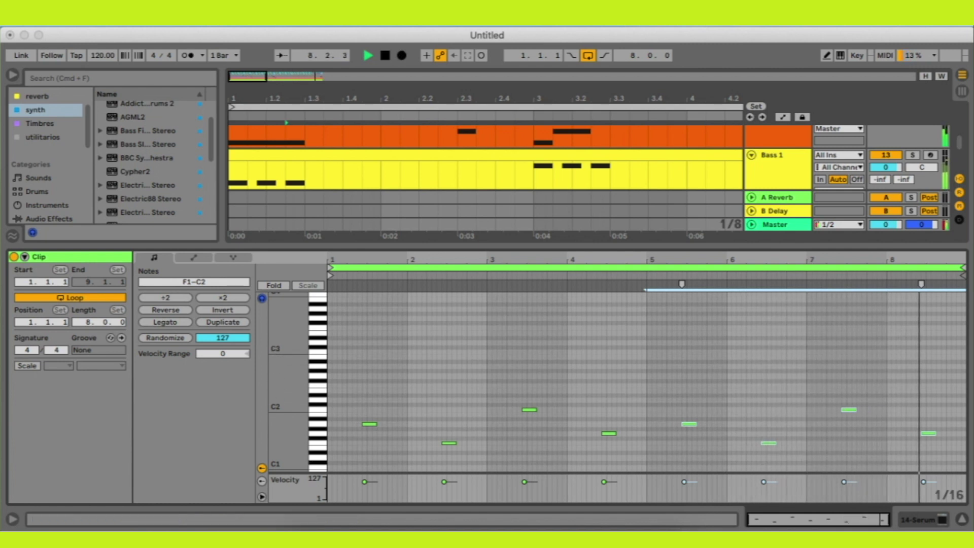
Stop playback and set Serum's ENV1 release from 15 ms to 388 ms
{"action": "key", "text": "space"}
{"action": "left_click_drag", "start_coordinate": [973, 59], "coordinate": [418, 29]}
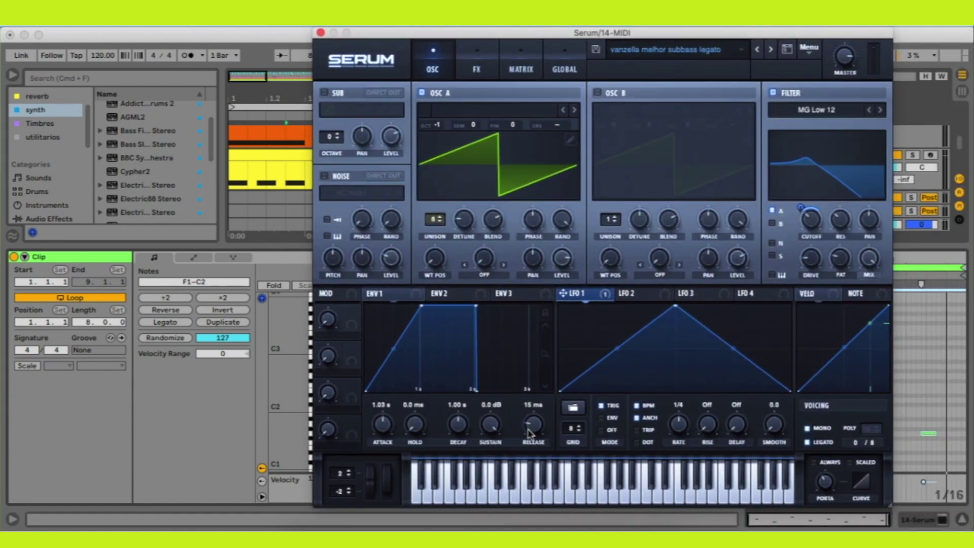
{"action": "left_click_drag", "start_coordinate": [533, 426], "coordinate": [533, 405]}
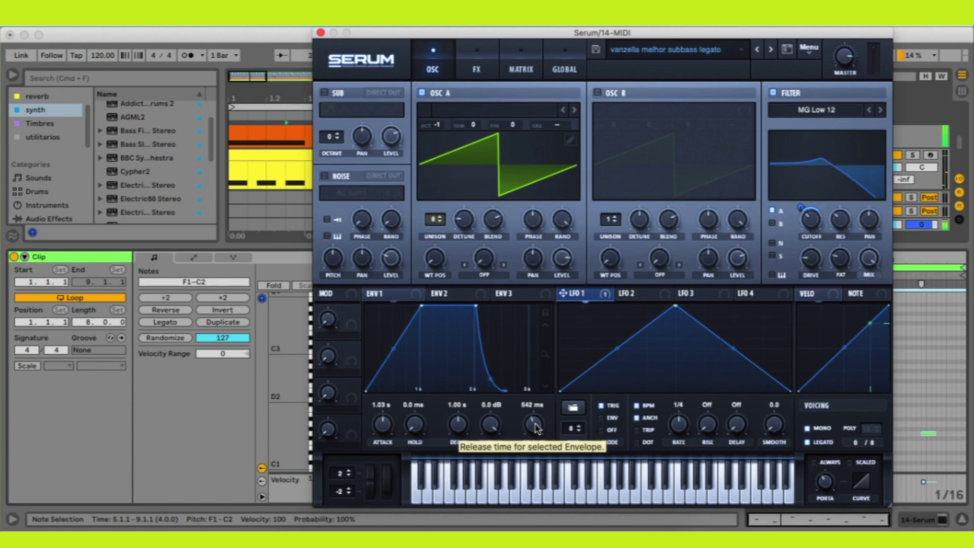
{"action": "left_click_drag", "start_coordinate": [537, 428], "coordinate": [534, 431]}
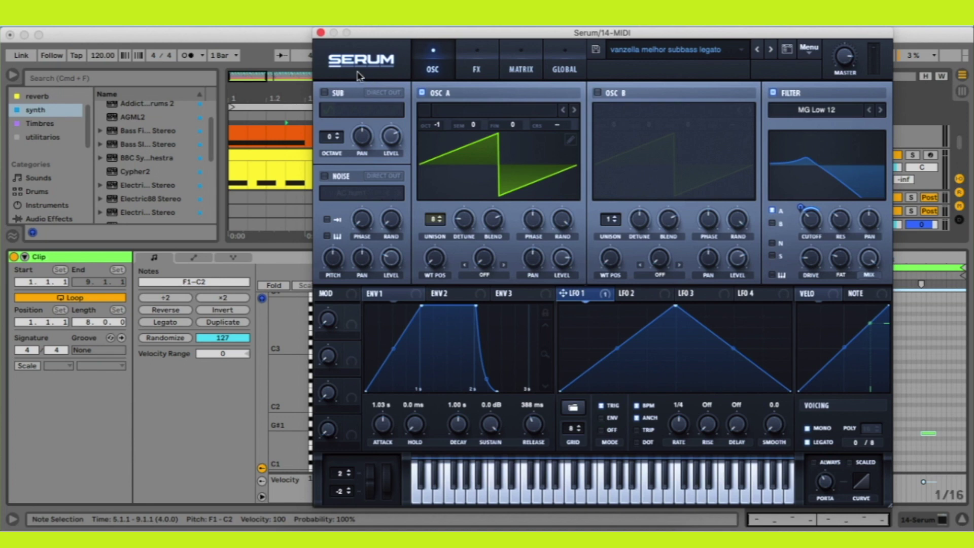
Close Serum, enlarge the arrangement area and play the song with the new bassline
{"action": "left_click", "coordinate": [321, 33]}
{"action": "key", "text": "space"}
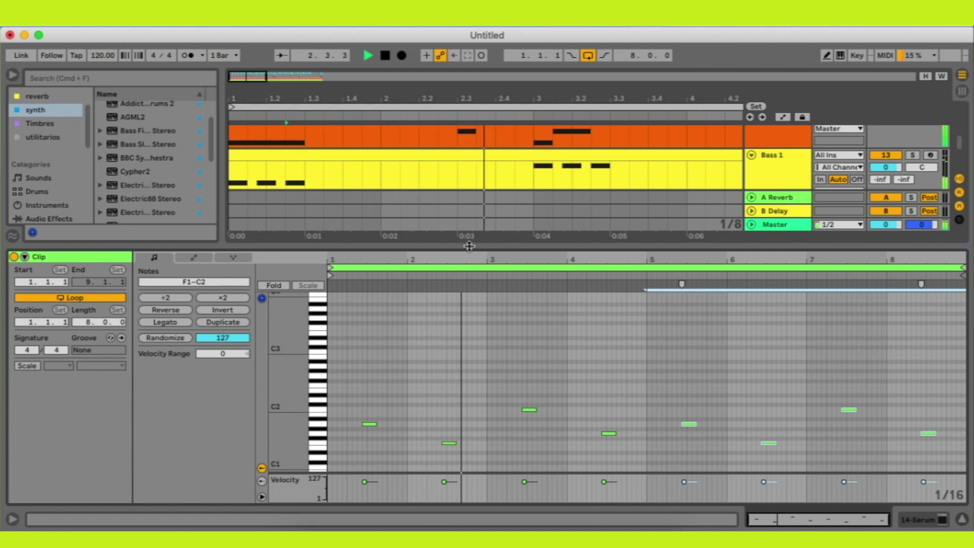
{"action": "left_click_drag", "start_coordinate": [469, 245], "coordinate": [477, 370]}
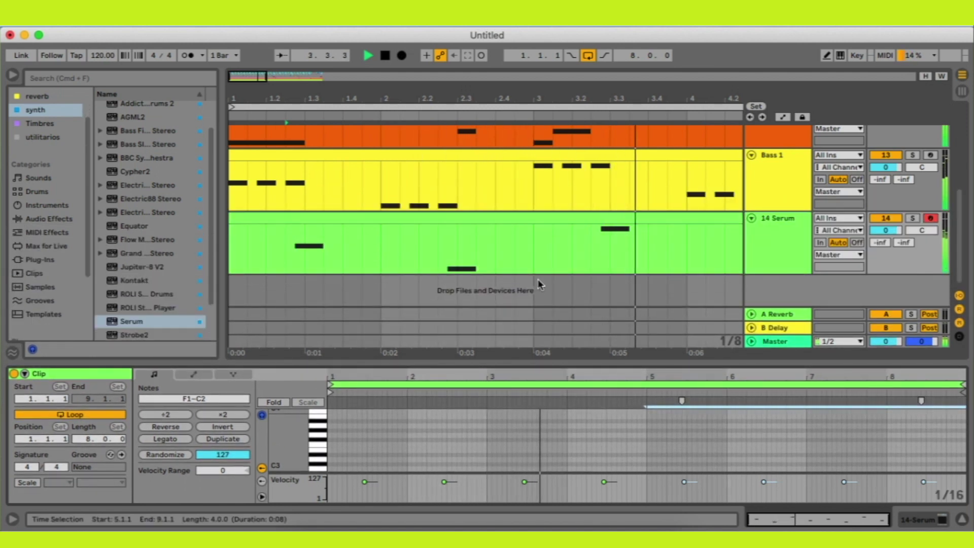
{"action": "key", "text": "space"}
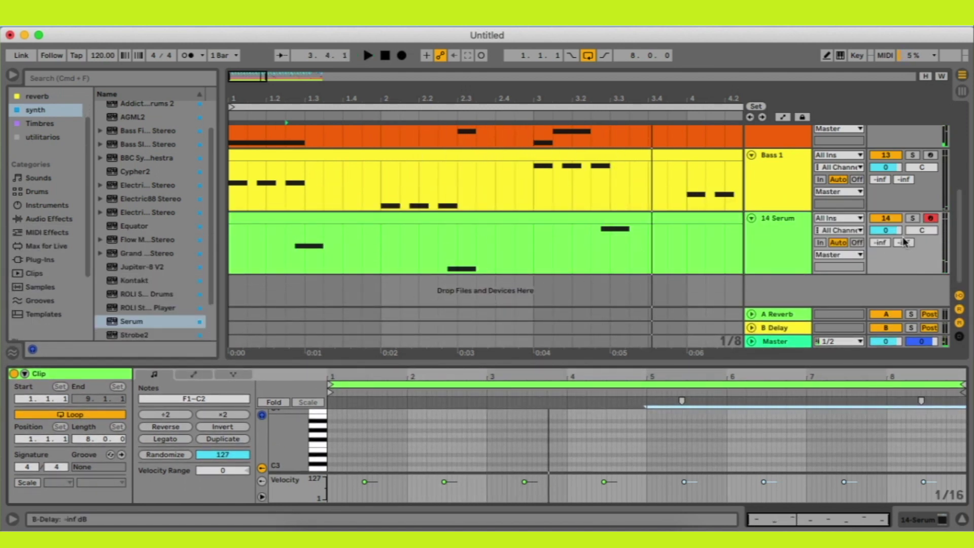
{"action": "key", "text": "space"}
Adjust the 14 Serum reverb send, down to -58 dB and then fully off
{"action": "left_click_drag", "start_coordinate": [883, 242], "coordinate": [884, 216]}
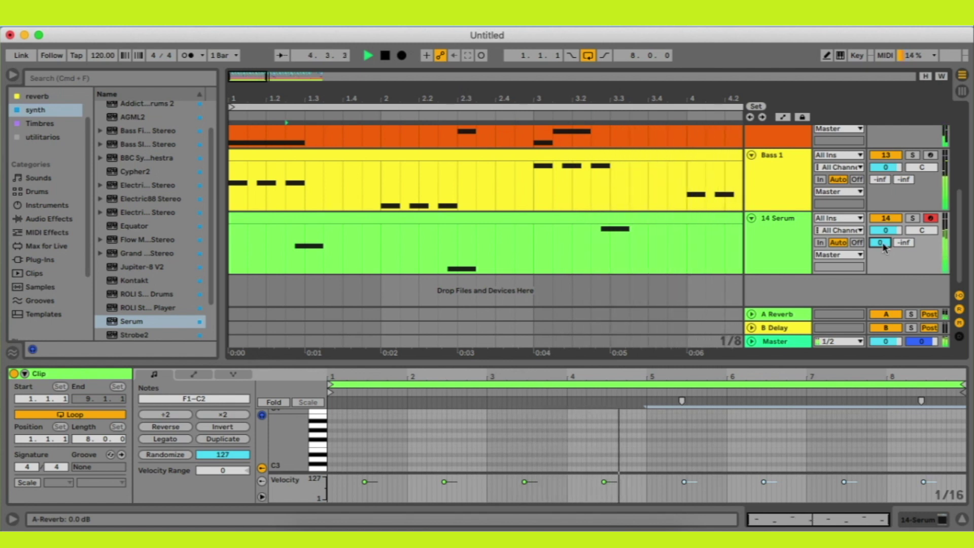
{"action": "key", "text": "space"}
{"action": "left_click_drag", "start_coordinate": [881, 242], "coordinate": [881, 299]}
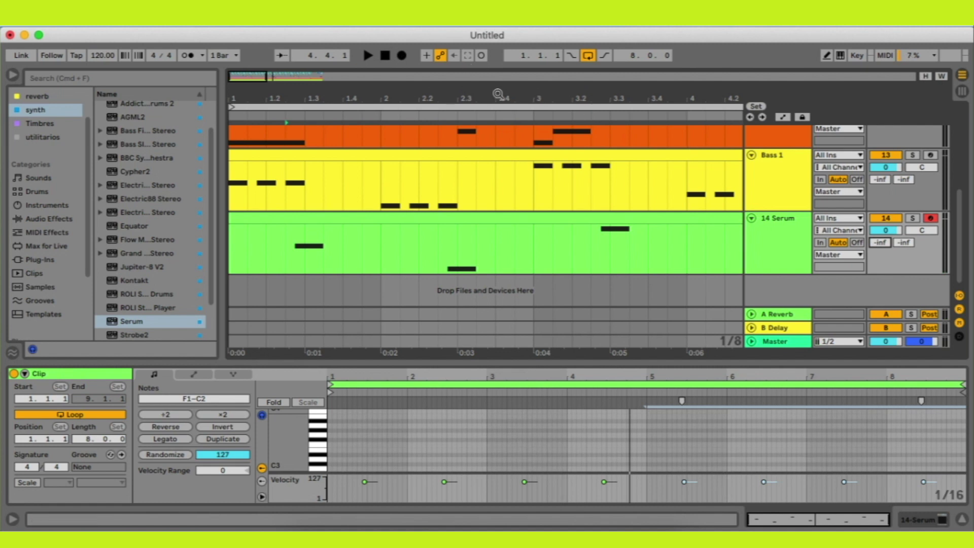
{"action": "left_click_drag", "start_coordinate": [499, 93], "coordinate": [498, 67]}
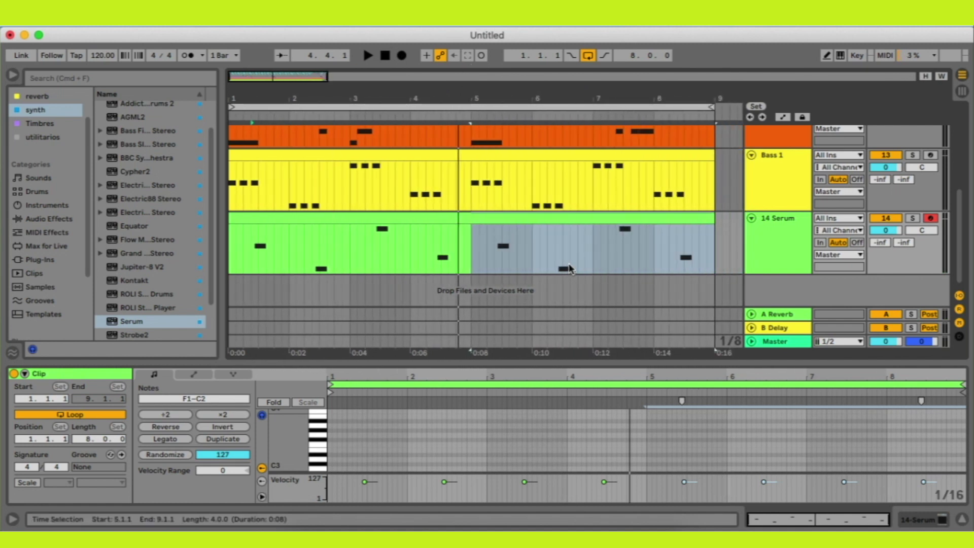